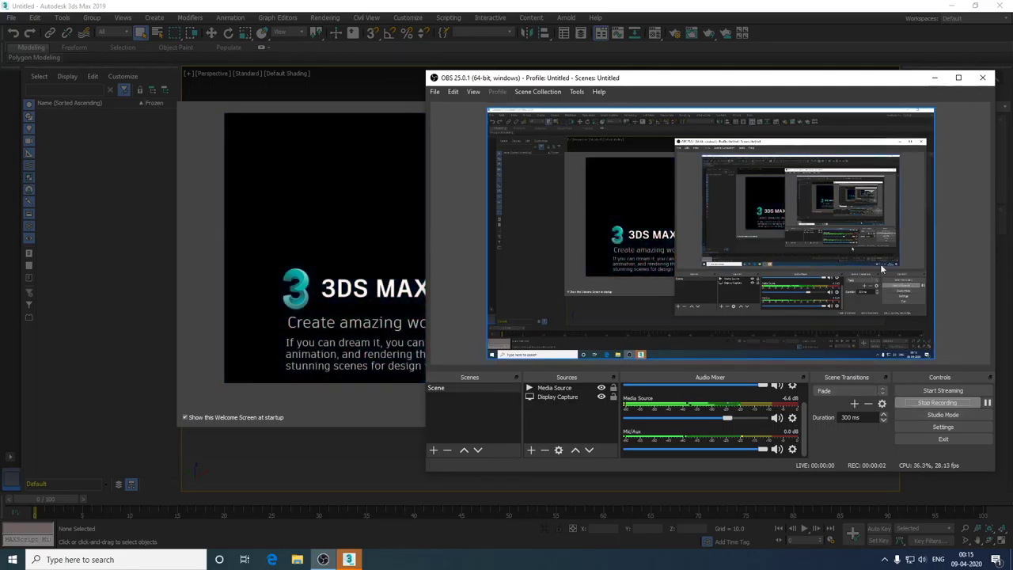
Step: Dismiss the Welcome Screen to reveal the empty Perspective viewport with the home grid
click(935, 79)
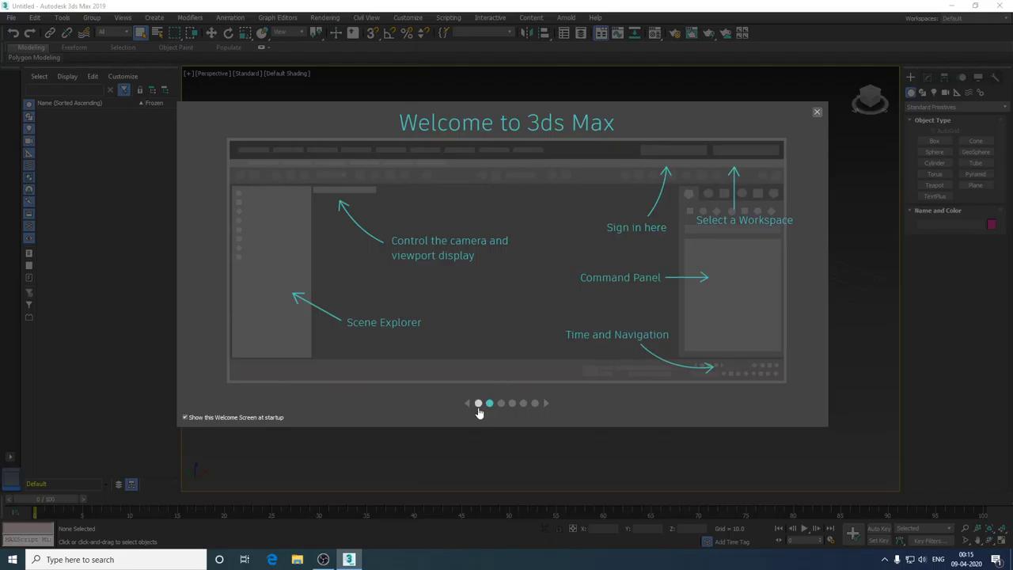
click(478, 404)
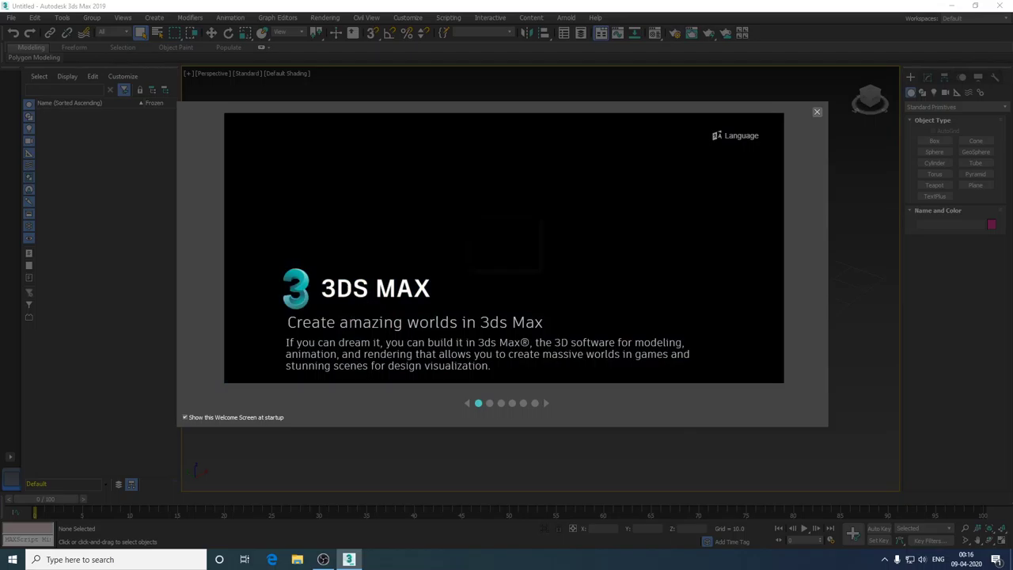
click(735, 140)
click(817, 110)
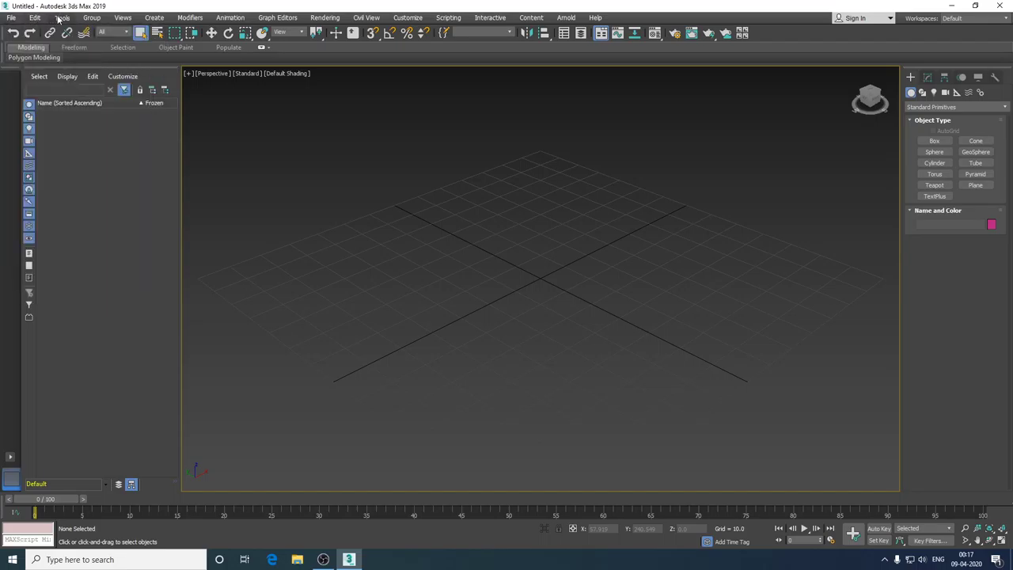
Step: Browse the Group, Create, Graph Editors, Rendering and Arnold menus, then open File > Save As
click(89, 17)
click(87, 17)
click(124, 18)
click(281, 18)
click(324, 18)
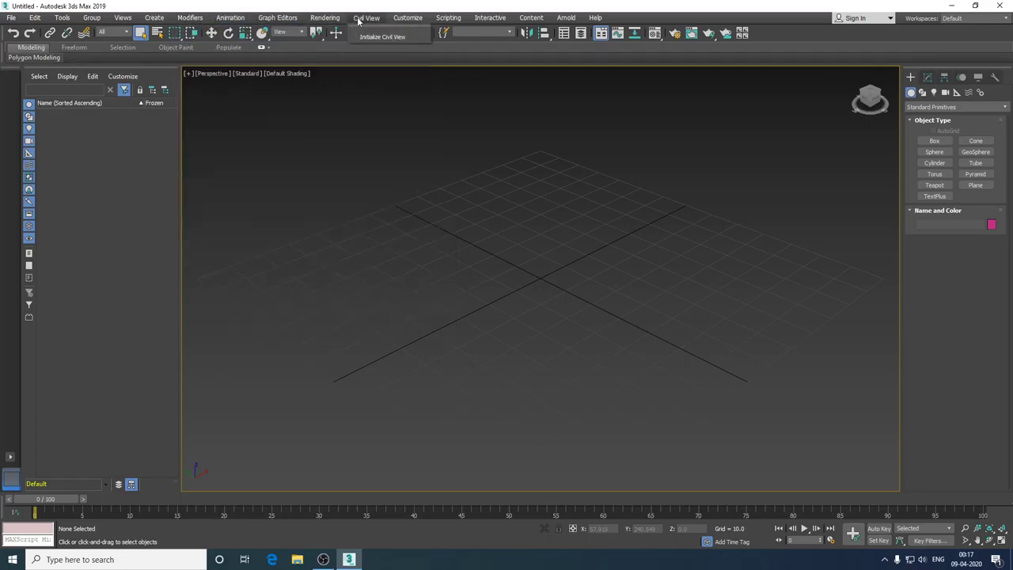
click(463, 19)
click(564, 17)
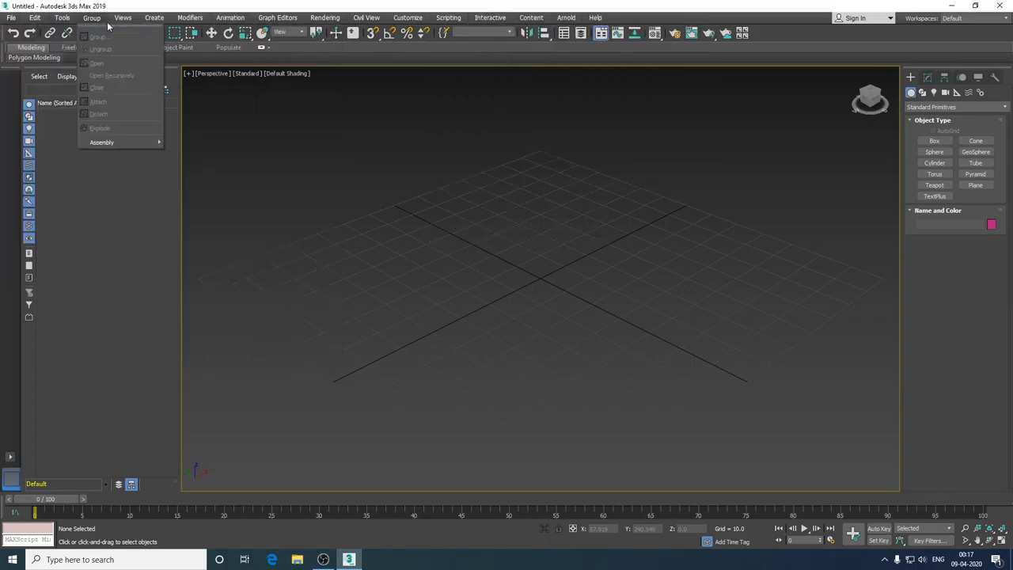
click(11, 18)
mouse_move(30, 73)
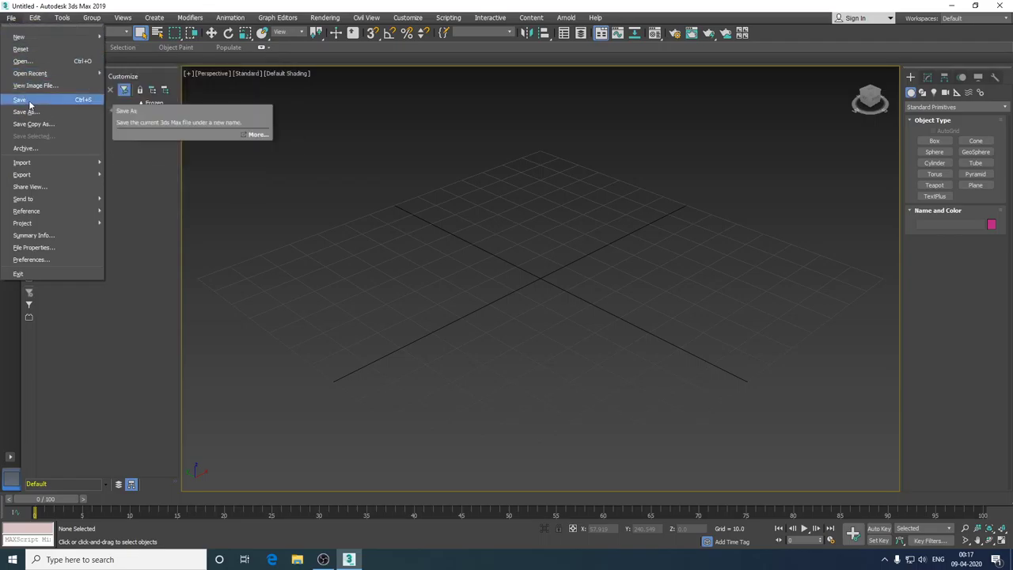
click(34, 114)
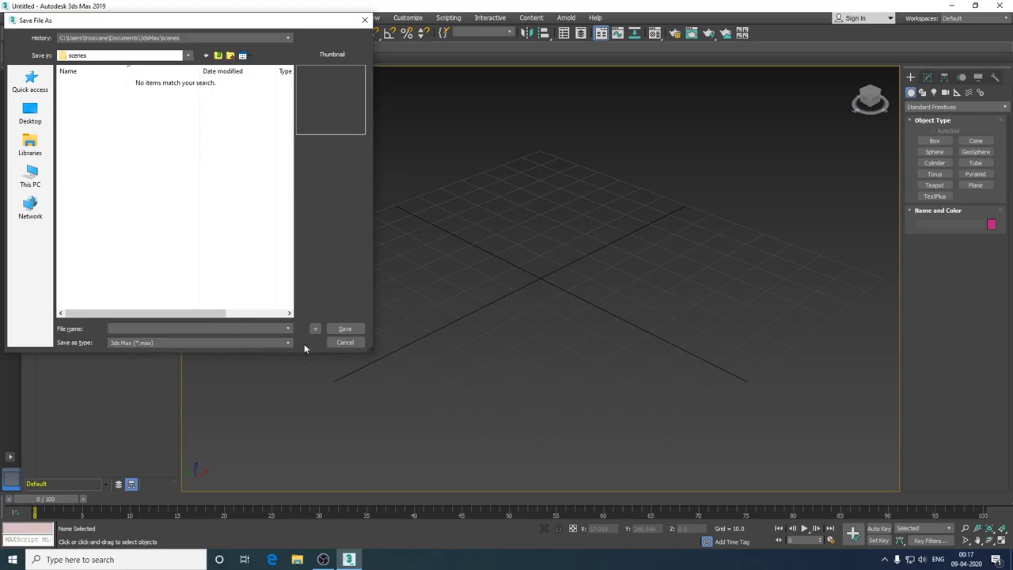
Step: Cancel Save As, then browse This PC in the Open File dialog and cancel it
click(326, 342)
click(13, 18)
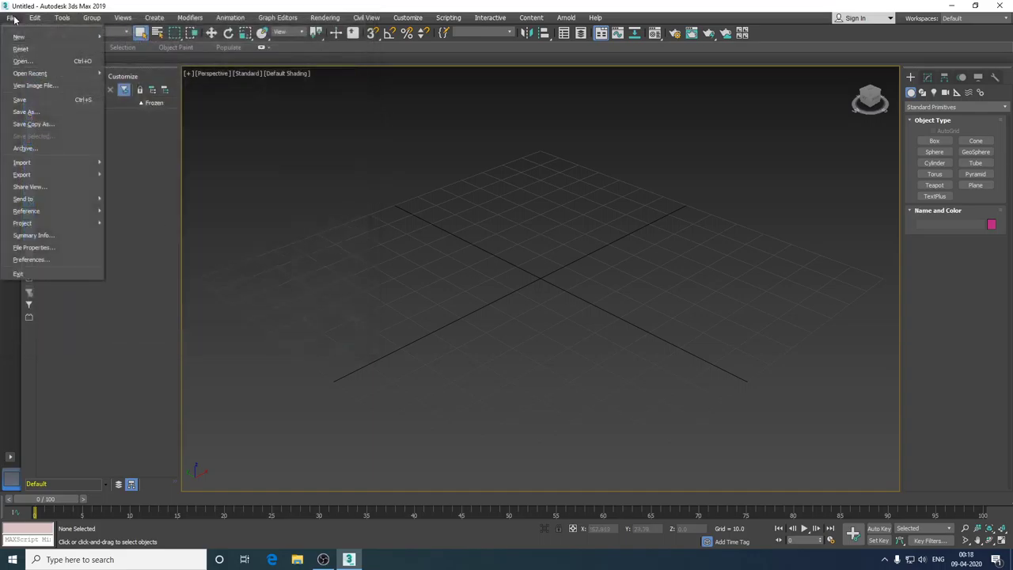
click(32, 62)
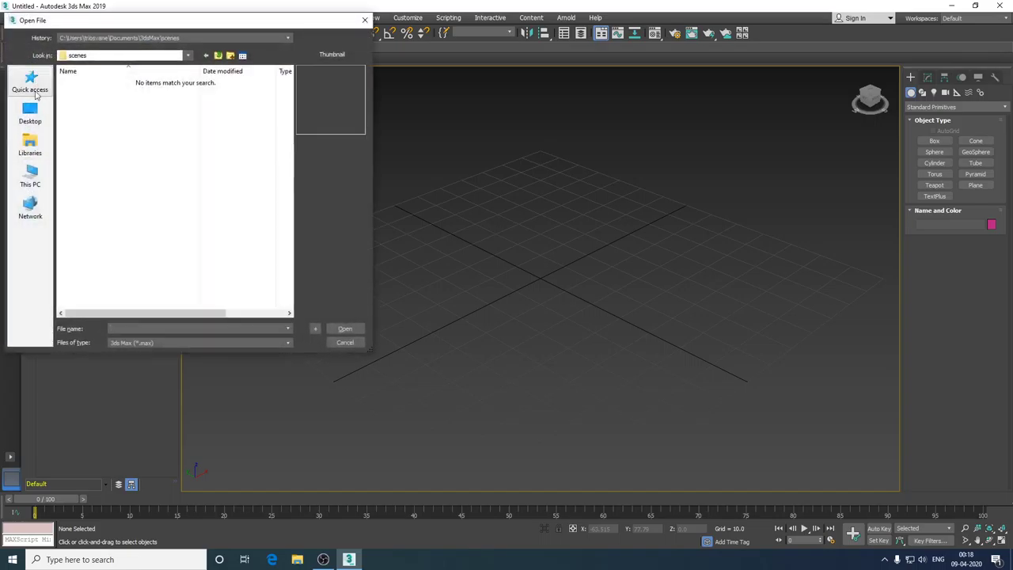
click(44, 174)
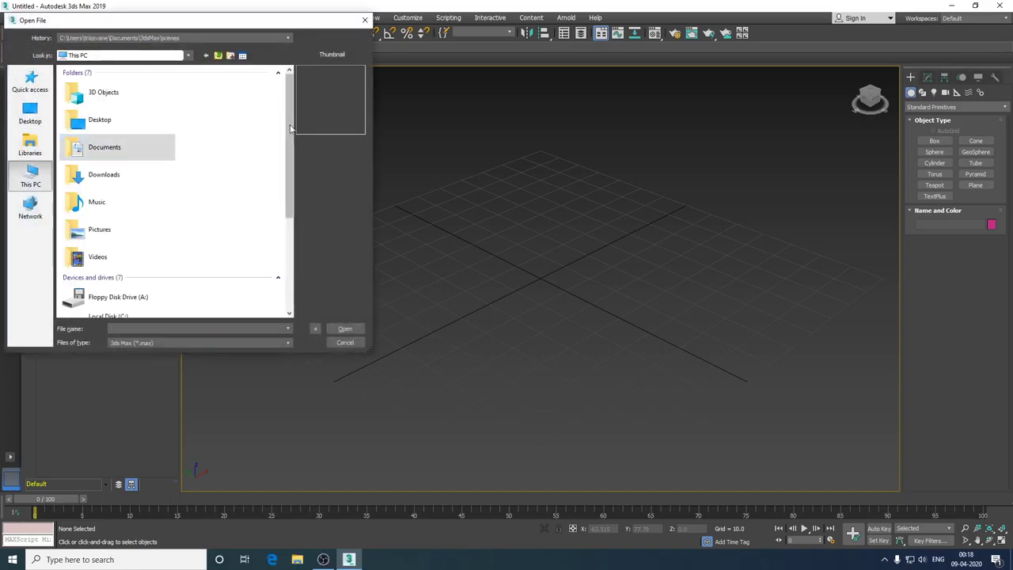
scroll(290, 175, down, 2)
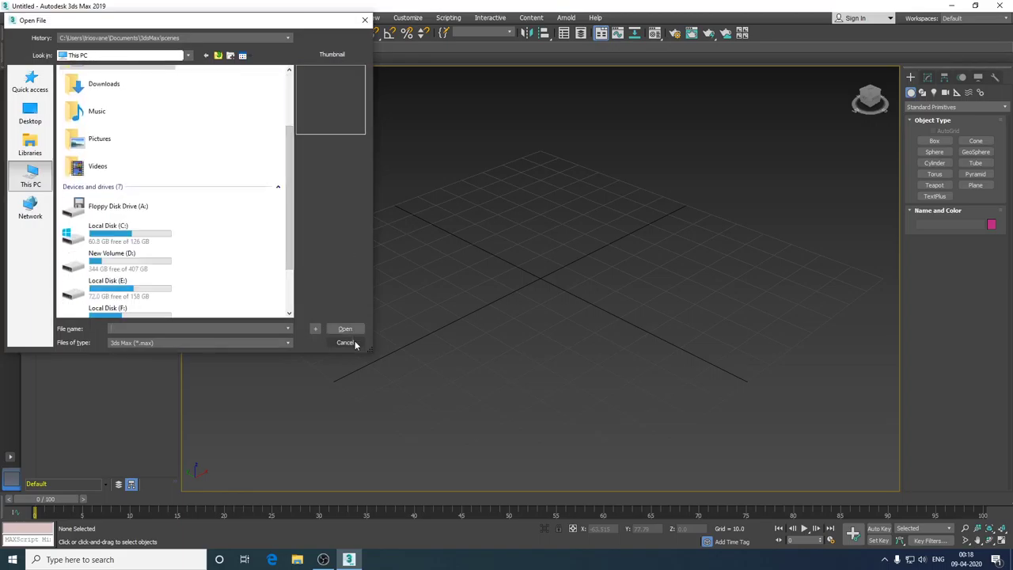
click(352, 342)
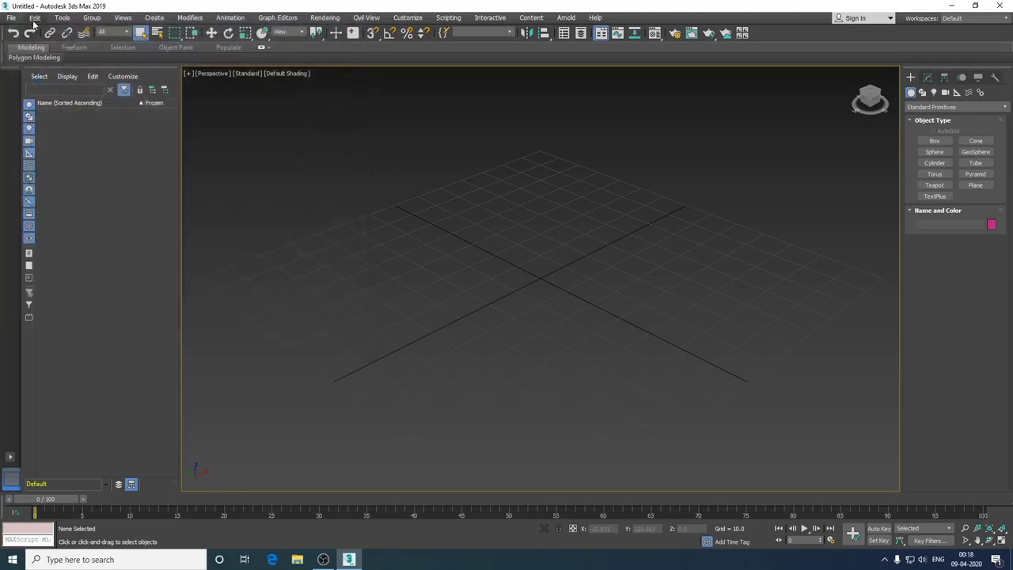
click(35, 17)
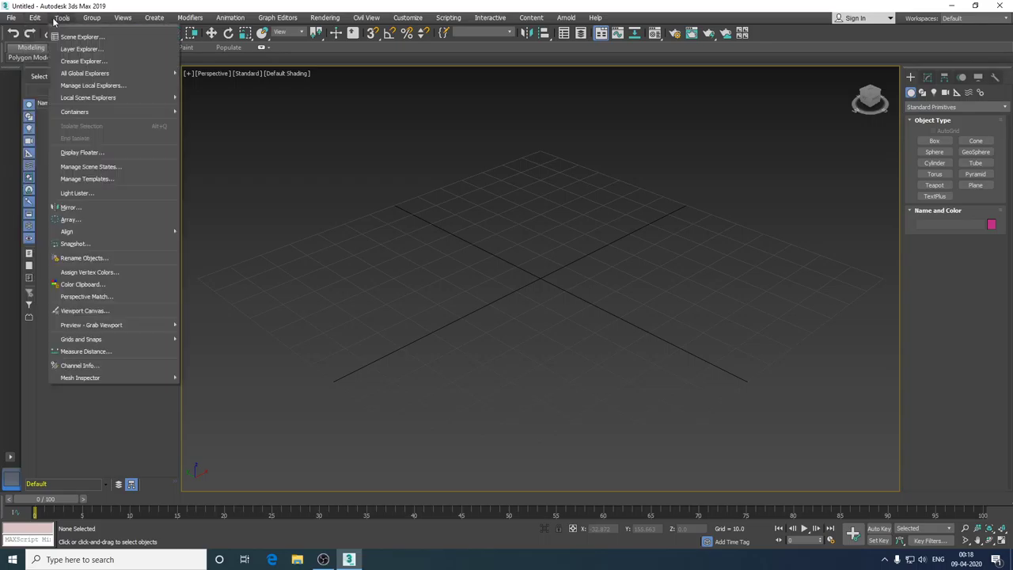
click(259, 214)
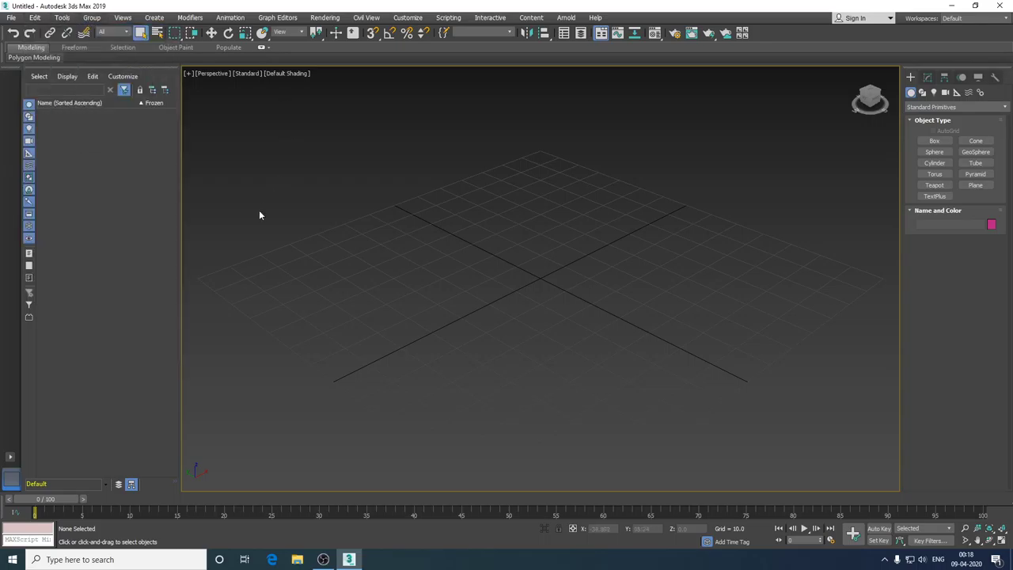
click(64, 50)
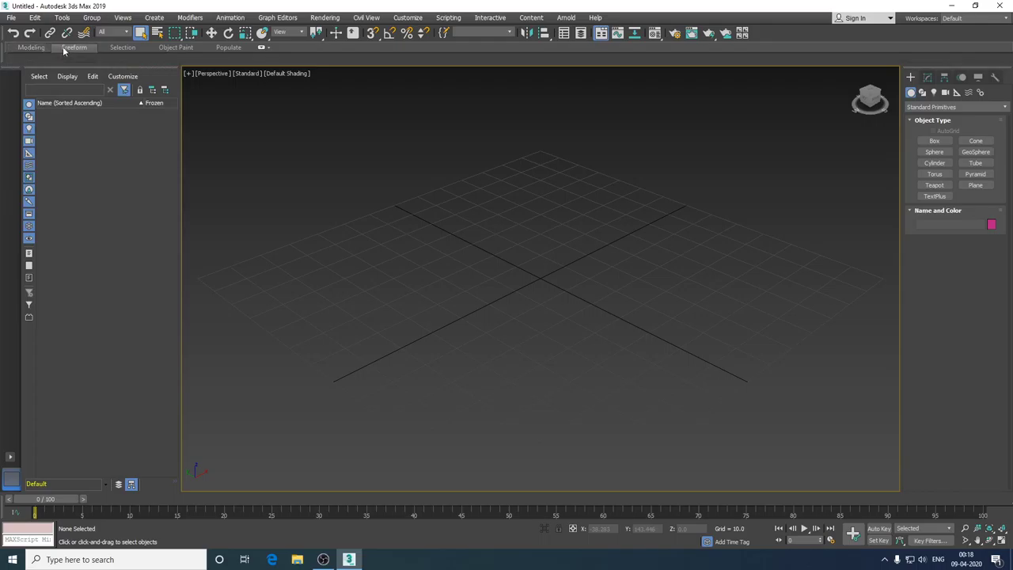
click(120, 50)
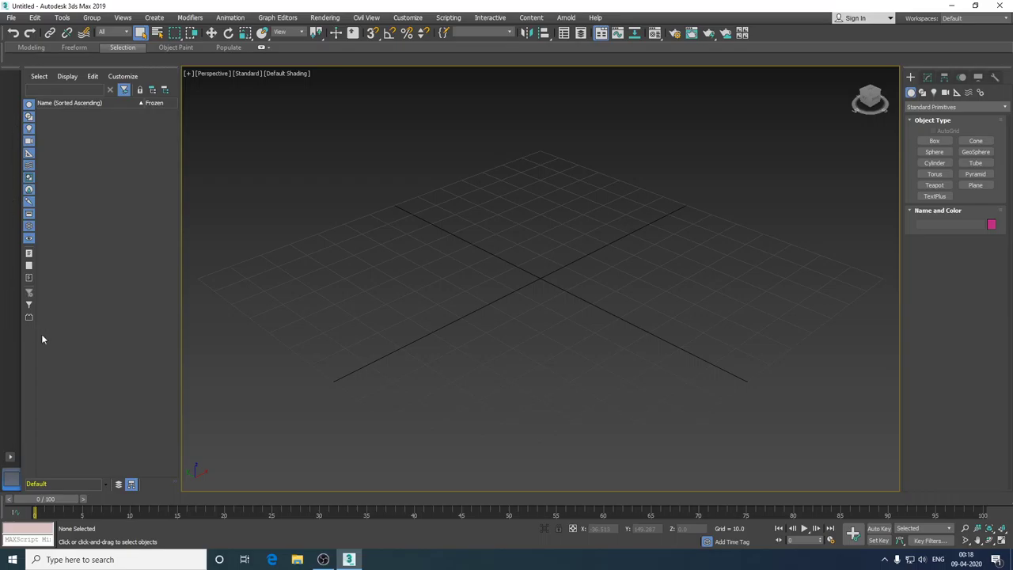
click(31, 48)
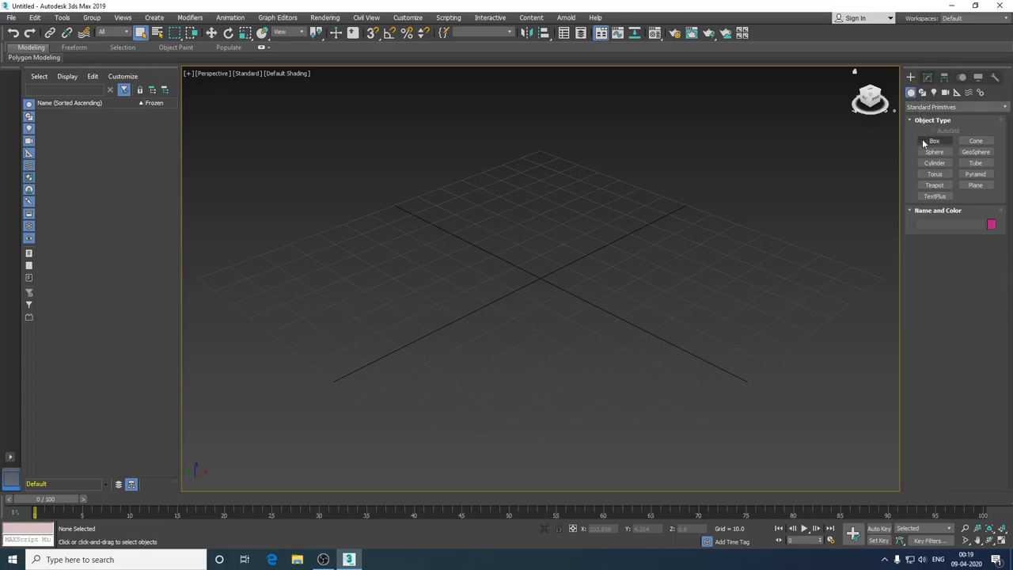
click(964, 108)
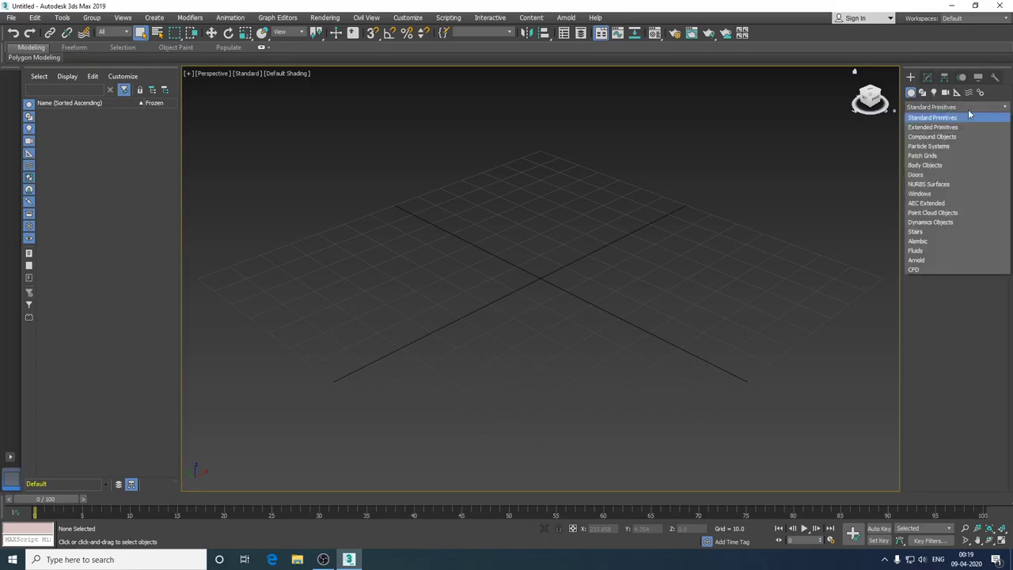
click(965, 106)
click(953, 107)
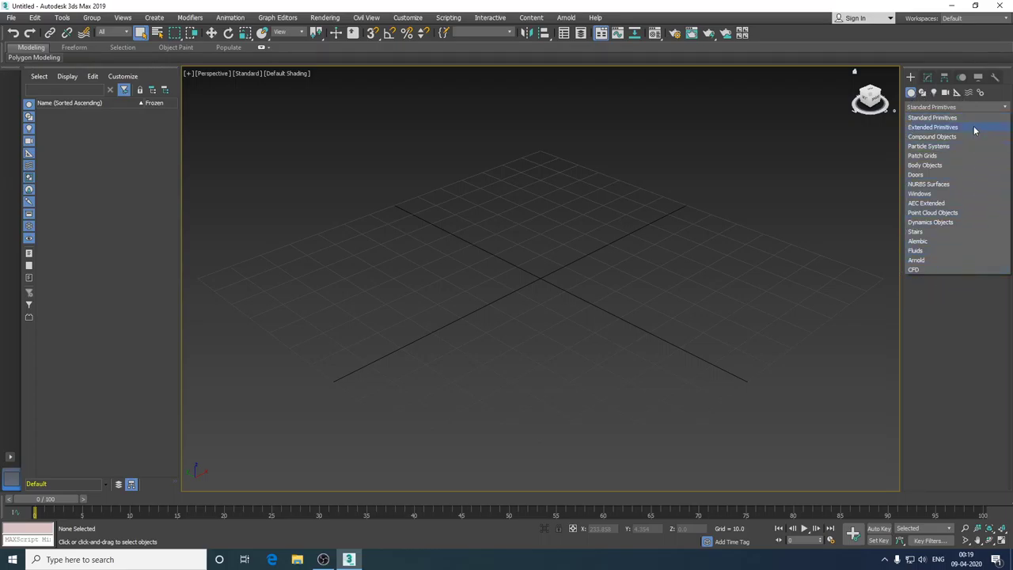
click(915, 109)
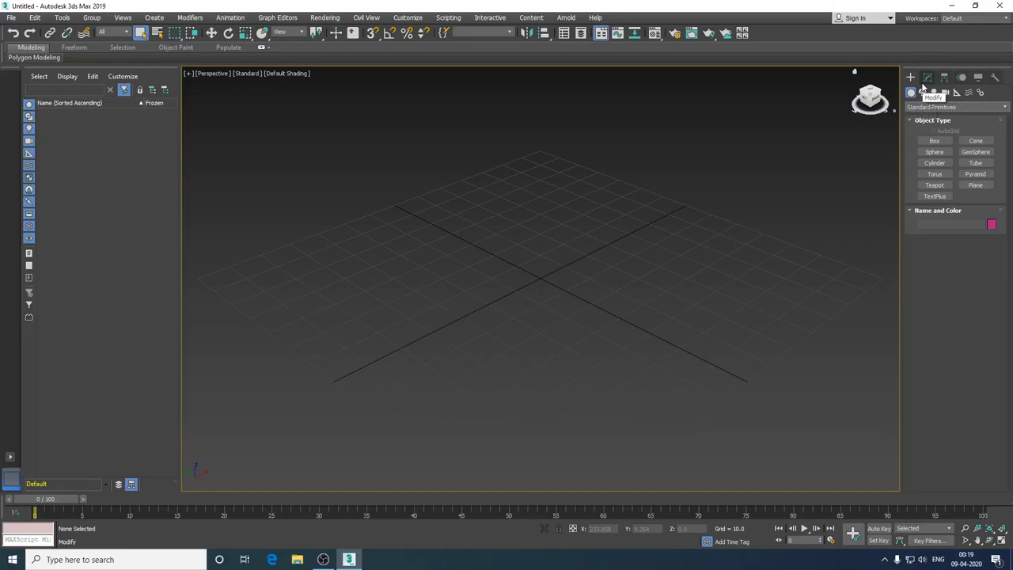
click(926, 79)
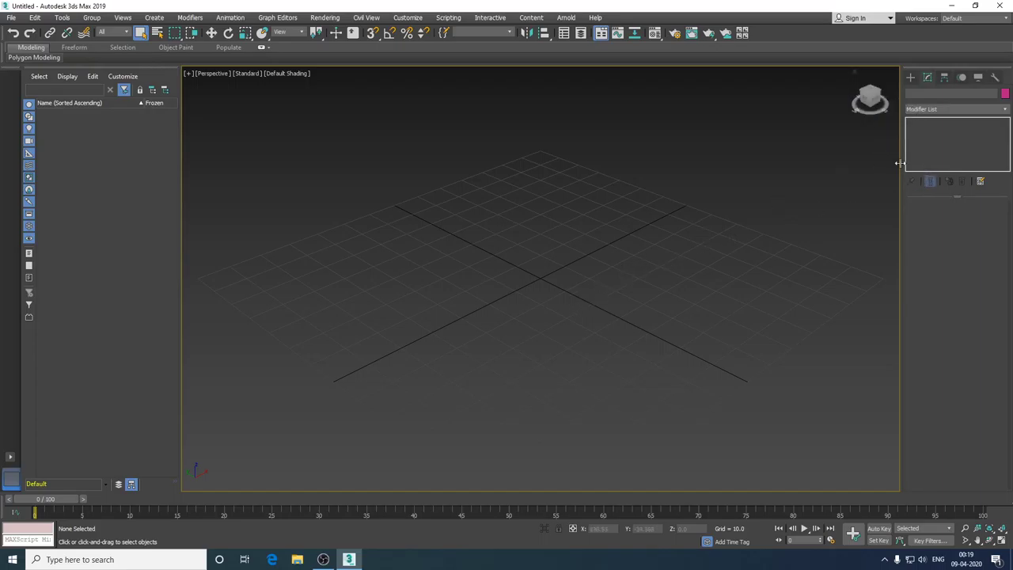
click(944, 77)
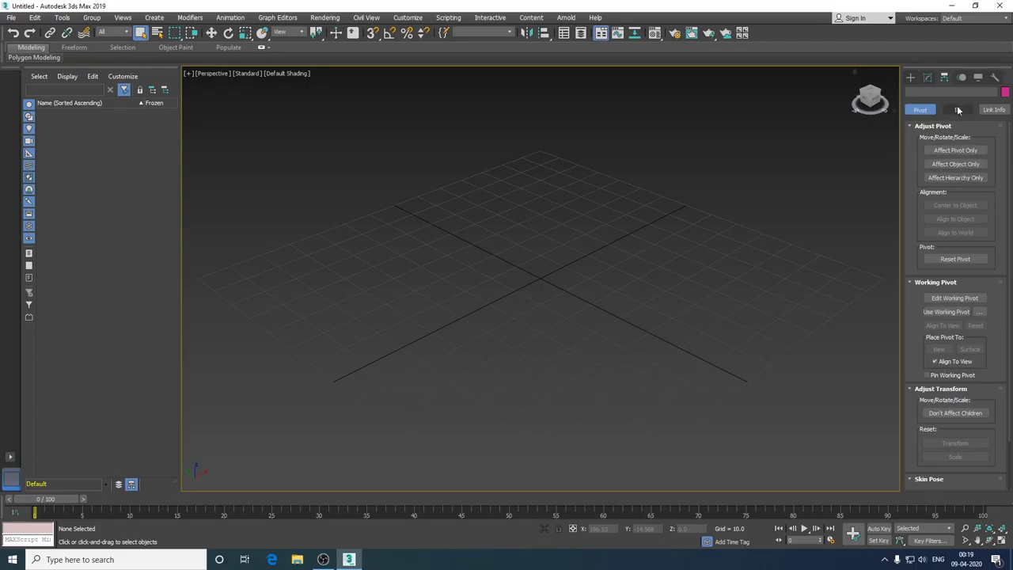
click(912, 77)
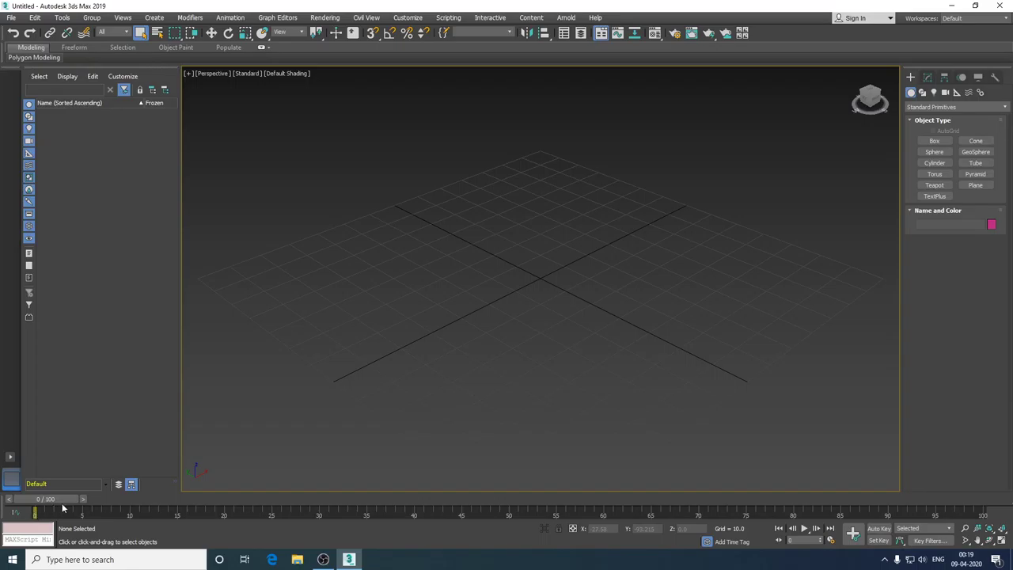
mouse_move(67, 499)
mouse_down()
mouse_move(154, 512)
mouse_move(175, 500)
mouse_move(355, 514)
mouse_move(51, 504)
mouse_move(433, 505)
mouse_move(31, 503)
mouse_up()
click(804, 528)
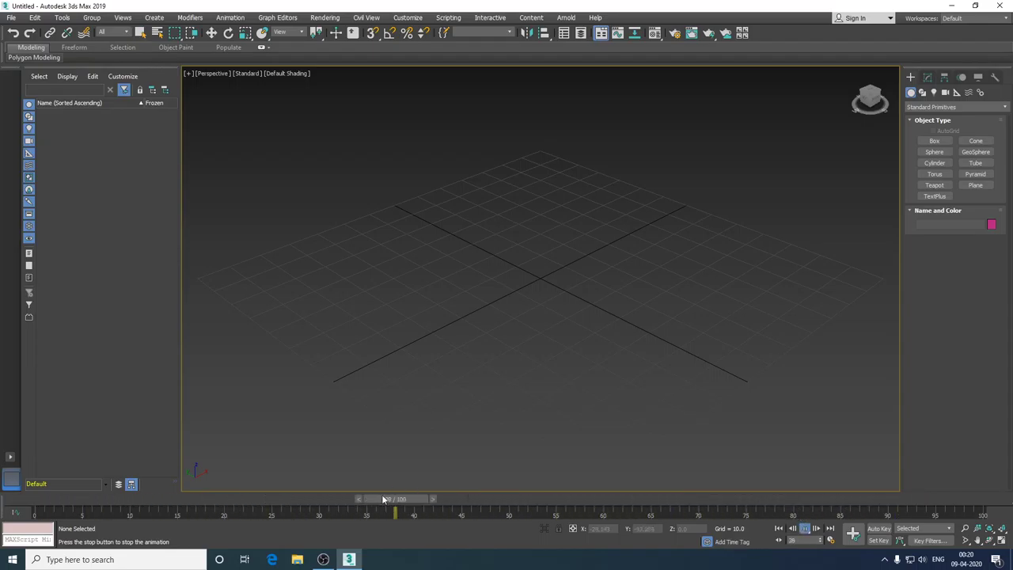
click(804, 530)
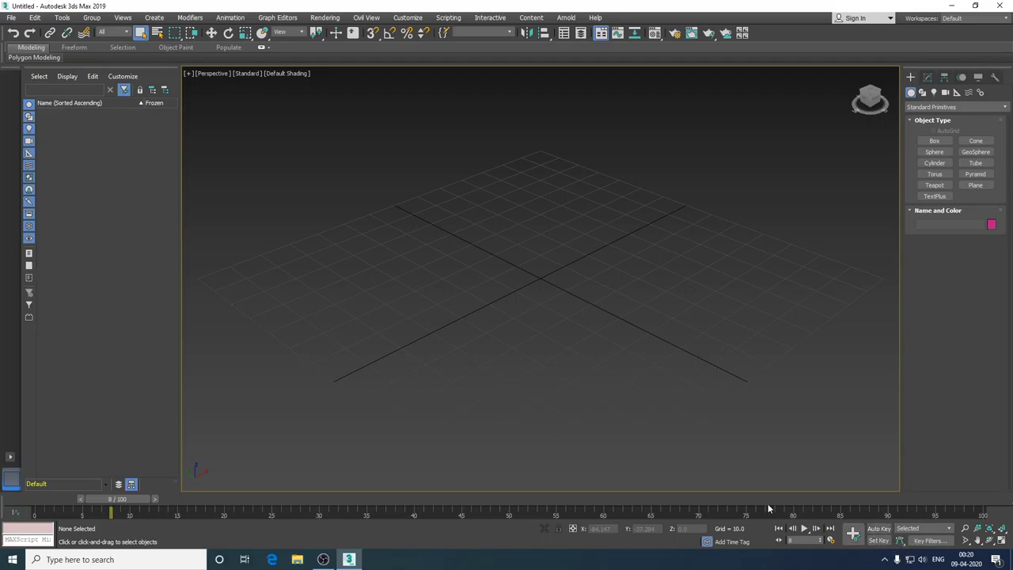
middle_drag(548, 319, 506, 372)
middle_drag(465, 321, 488, 324)
middle_drag(522, 365, 536, 321)
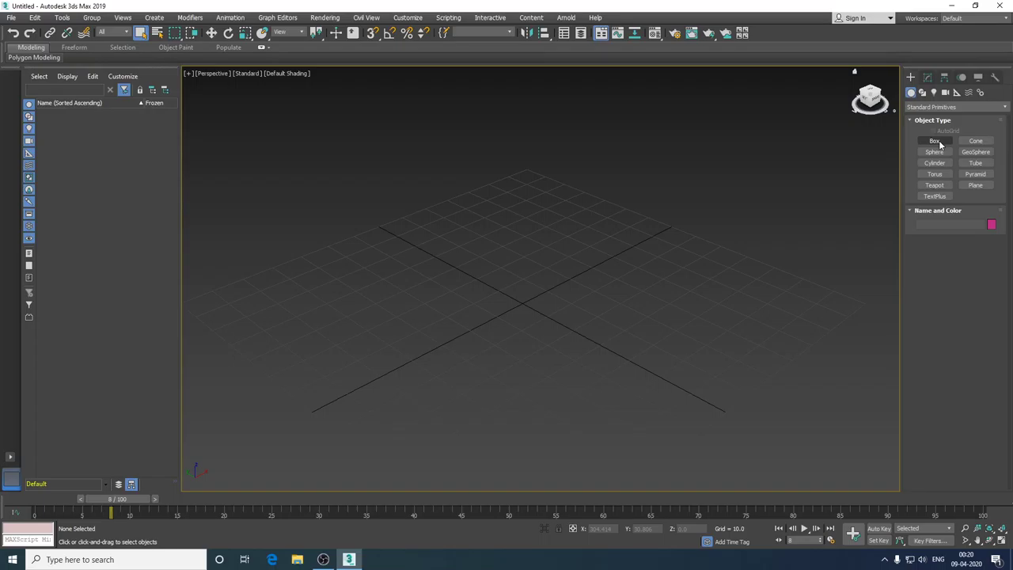
Step: Pick the Box primitive, pan the Perspective view, and restore the four-viewport layout
click(937, 140)
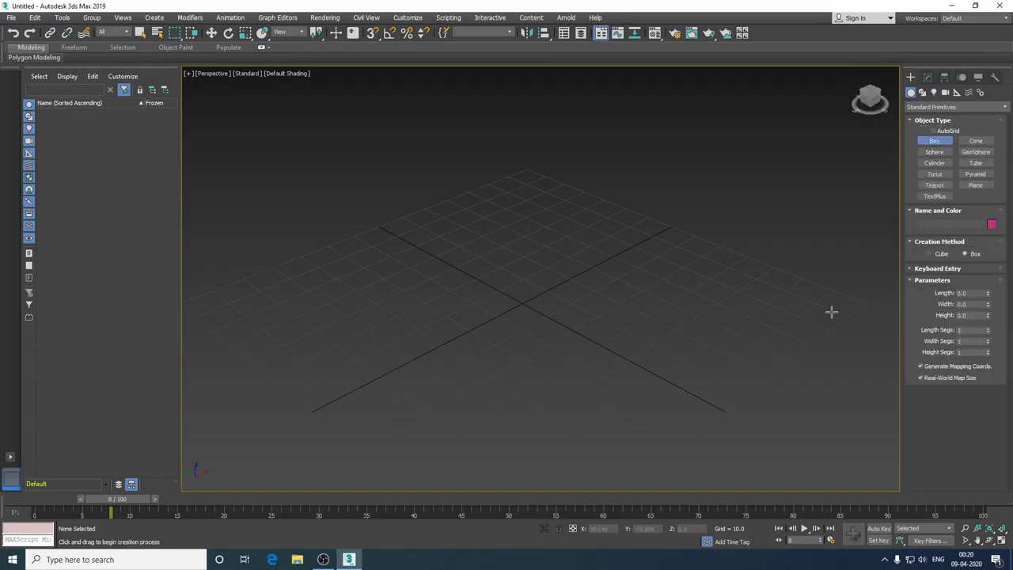
middle_drag(534, 283, 514, 287)
middle_drag(512, 316, 516, 302)
key(alt+w)
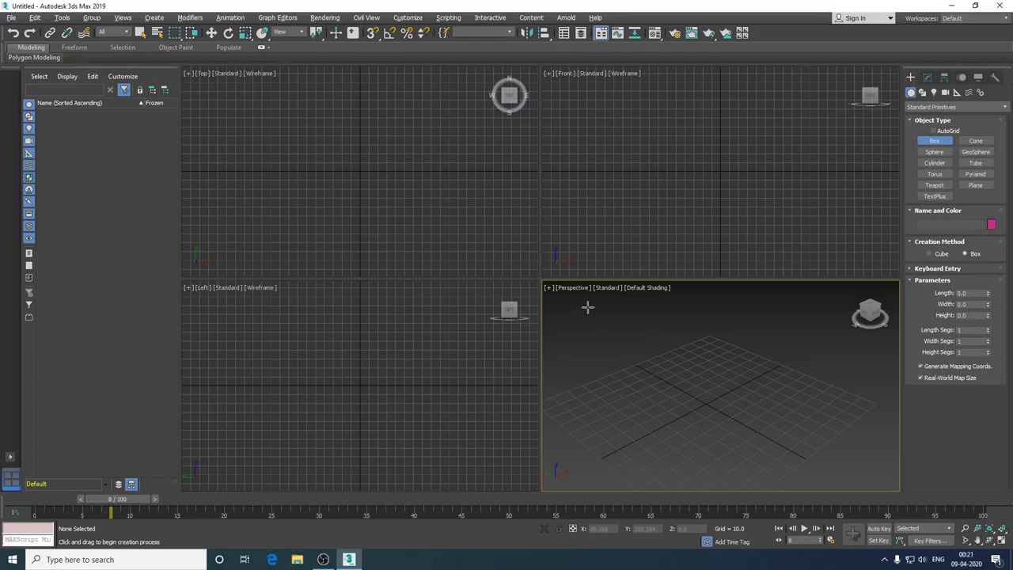
Step: Exit Box creation and toggle maximized Perspective and Top views, ending with Perspective maximized
alt+middle_drag(732, 414, 714, 407)
right_click(738, 363)
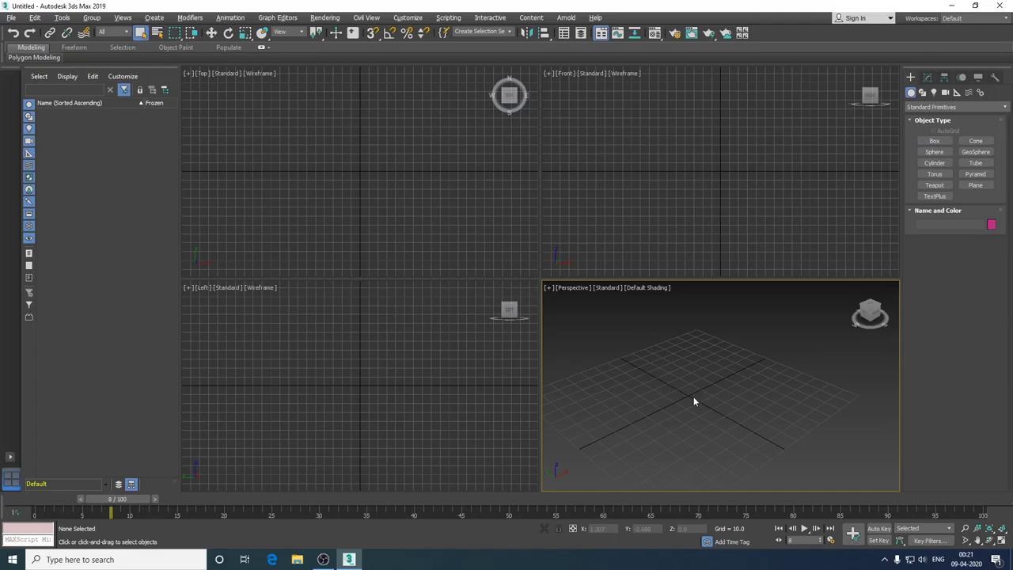
key(alt+w)
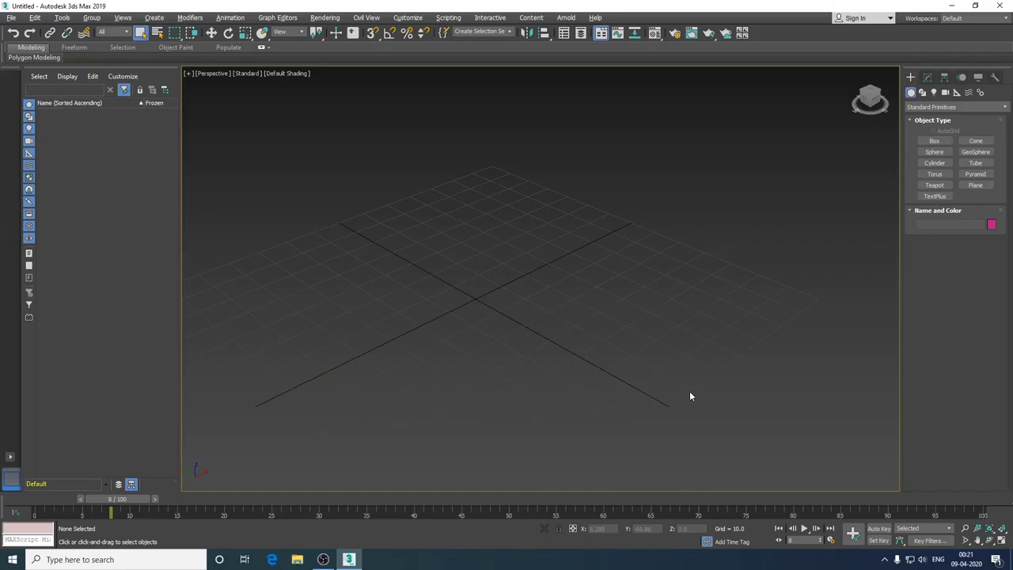
key(alt+w)
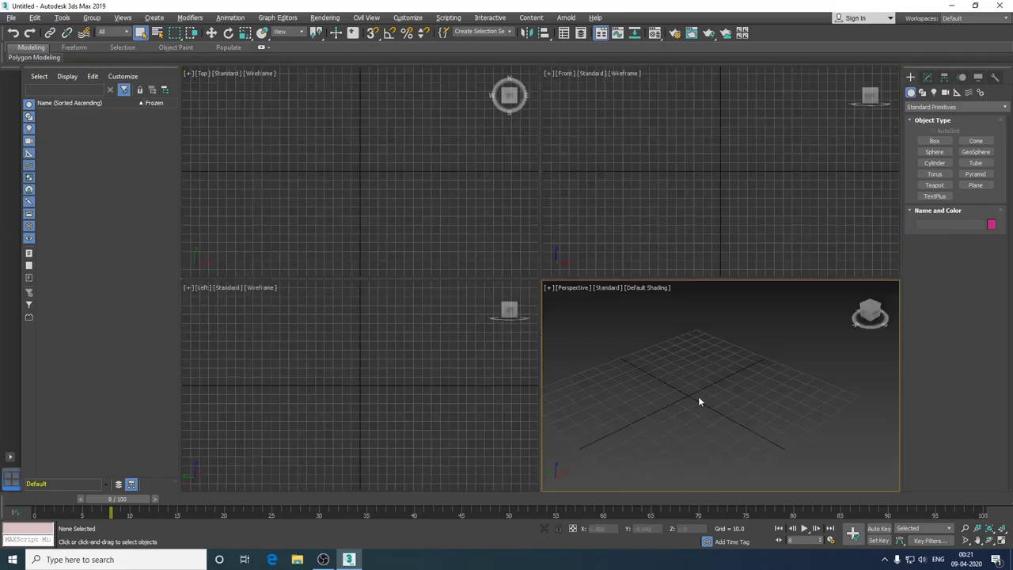
click(386, 174)
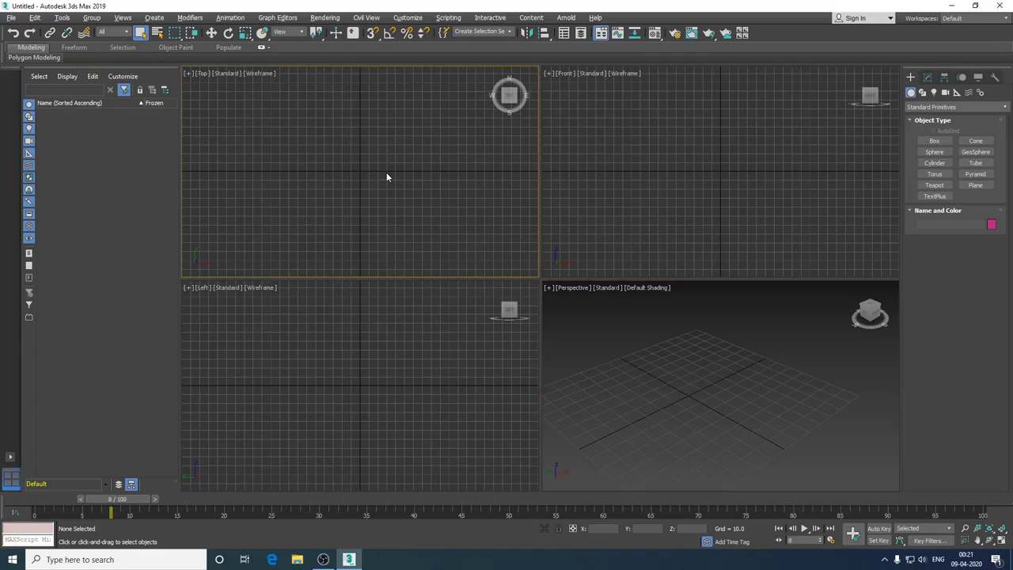
key(alt+w)
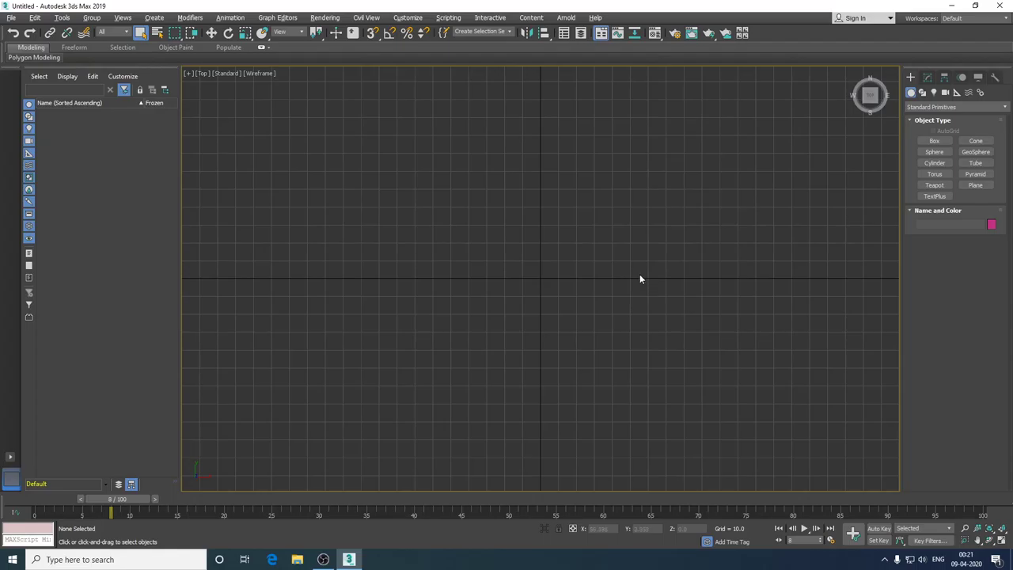
key(alt+w)
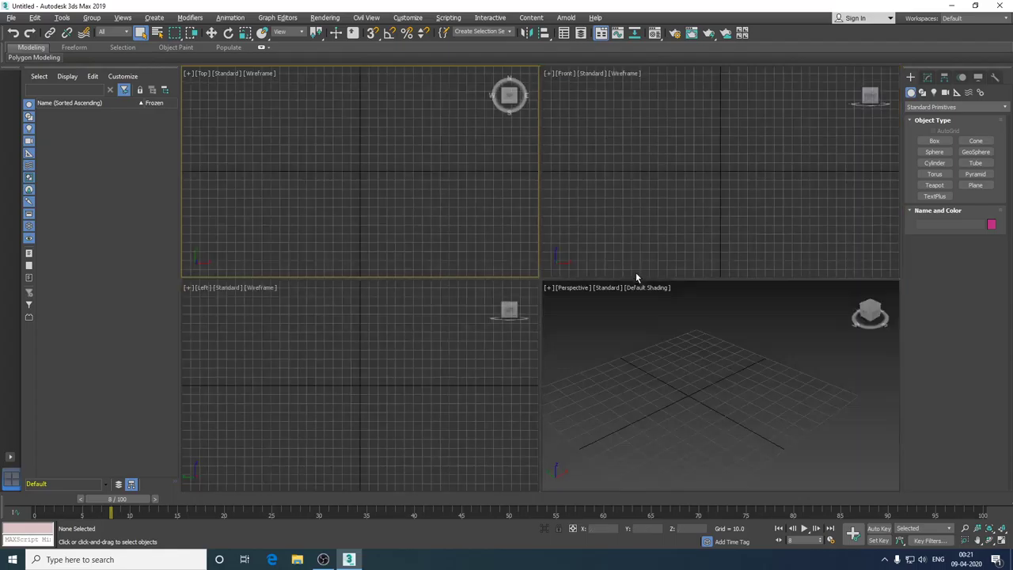
click(675, 385)
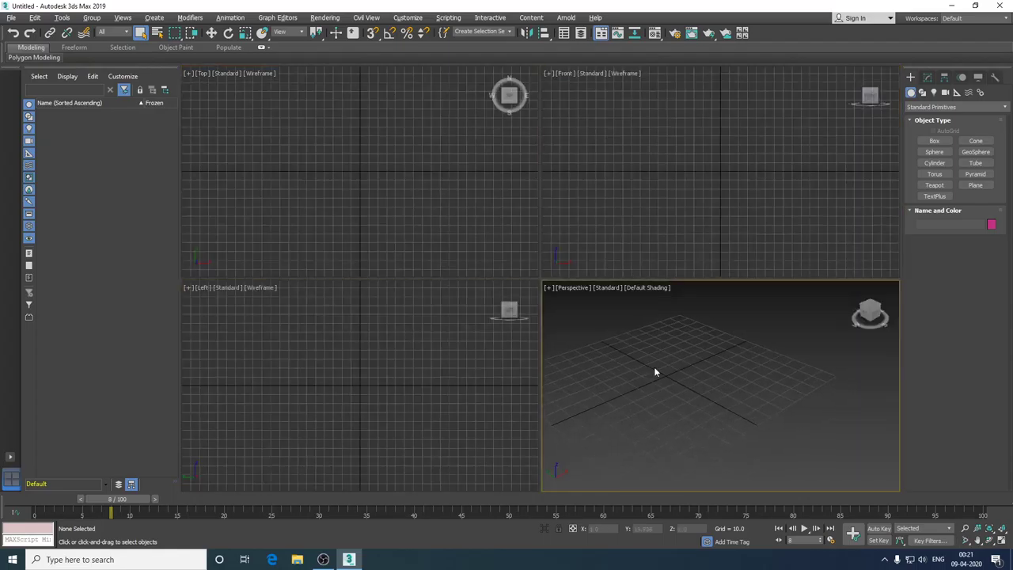
key(alt+w)
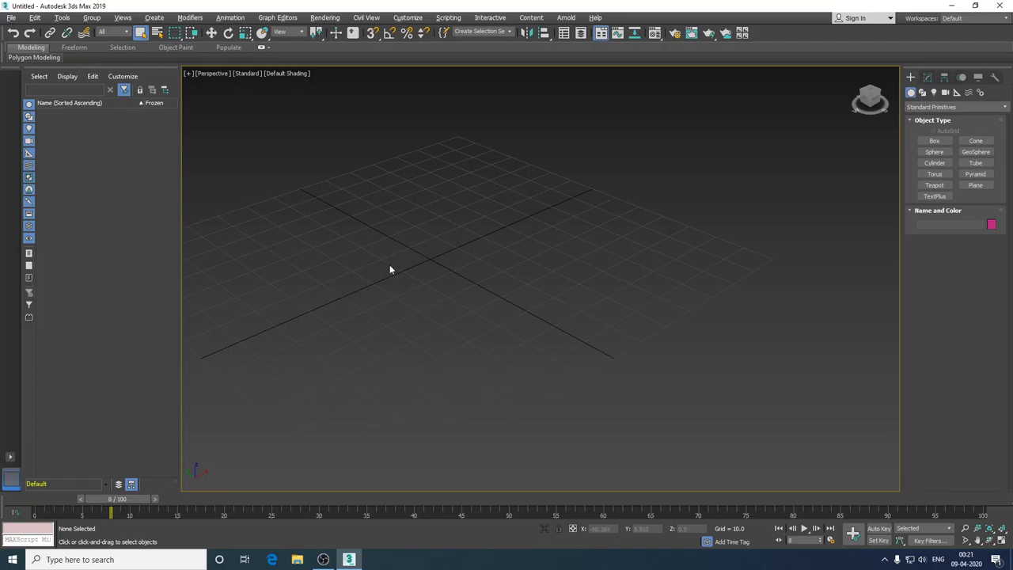
Step: Pan the Perspective view, return to four viewports, pan Top and Front, and activate Perspective
middle_drag(389, 269, 412, 278)
mouse_move(388, 277)
middle_down()
mouse_move(598, 310)
mouse_move(755, 316)
mouse_move(274, 281)
mouse_move(572, 293)
mouse_move(262, 259)
mouse_move(541, 305)
mouse_move(559, 322)
middle_up()
key(alt+w)
mouse_move(292, 158)
middle_down()
mouse_move(387, 204)
mouse_move(320, 188)
mouse_move(325, 176)
middle_up()
mouse_move(831, 197)
middle_down()
mouse_move(762, 190)
mouse_move(747, 175)
mouse_move(789, 163)
mouse_move(814, 136)
middle_up()
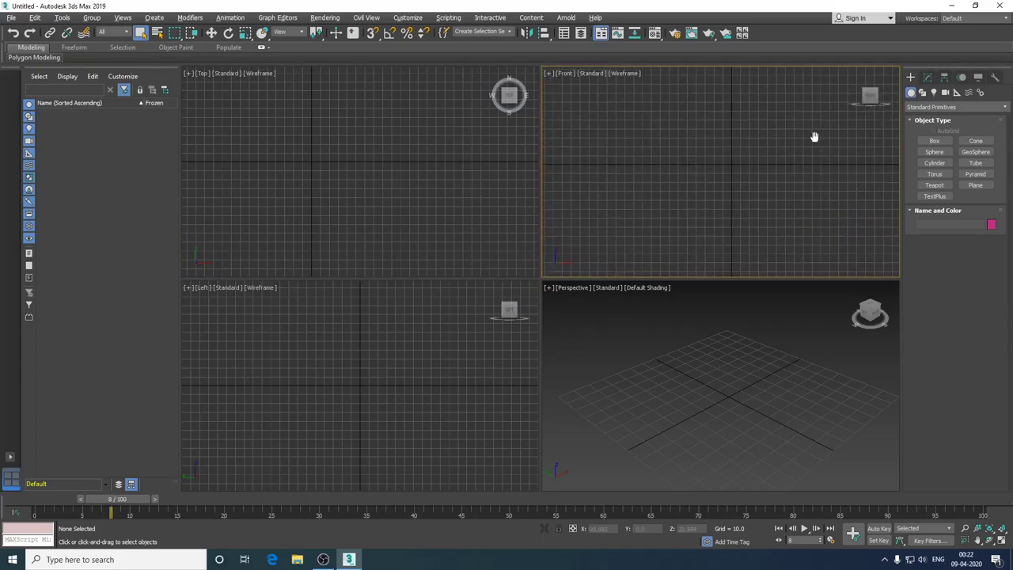
mouse_move(812, 277)
middle_down()
mouse_move(778, 174)
mouse_move(769, 176)
middle_up()
middle_drag(334, 151, 352, 167)
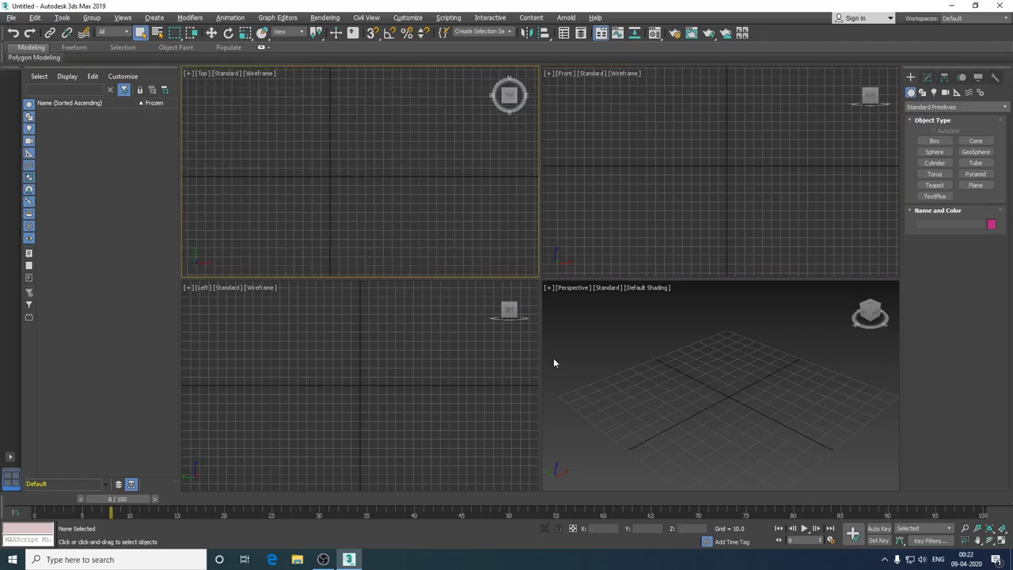
middle_click(728, 409)
key(alt+w)
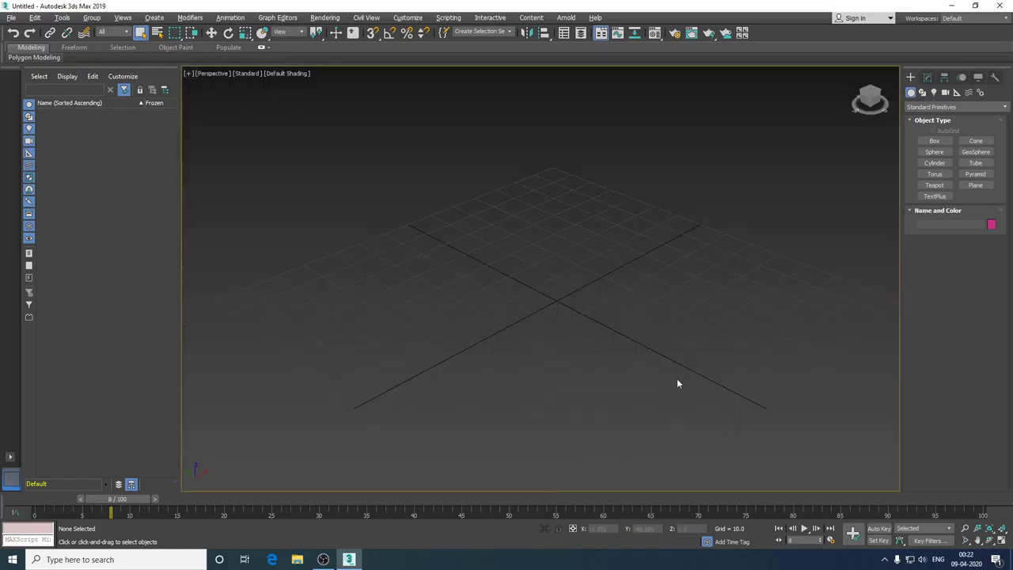
middle_drag(676, 378, 655, 326)
mouse_move(558, 309)
alt+middle_down()
mouse_move(617, 293)
mouse_move(558, 301)
mouse_move(561, 317)
mouse_move(577, 321)
mouse_move(569, 307)
mouse_move(561, 315)
alt+middle_up()
mouse_move(534, 325)
middle_down()
mouse_move(539, 292)
mouse_move(454, 265)
middle_up()
mouse_move(495, 363)
middle_down()
mouse_move(604, 312)
mouse_move(518, 351)
mouse_move(549, 292)
mouse_move(507, 288)
middle_up()
mouse_move(507, 306)
alt+middle_down()
mouse_move(543, 287)
mouse_move(486, 282)
mouse_move(525, 269)
mouse_move(496, 269)
mouse_move(509, 312)
mouse_move(570, 289)
mouse_move(538, 298)
mouse_move(512, 290)
mouse_move(538, 316)
mouse_move(518, 319)
mouse_move(517, 330)
mouse_move(731, 272)
alt+middle_up()
mouse_move(521, 265)
middle_down()
mouse_move(603, 282)
mouse_move(582, 282)
middle_up()
mouse_move(581, 355)
middle_down()
mouse_move(567, 292)
mouse_move(548, 293)
middle_up()
scroll(548, 286, down, 3)
scroll(547, 287, down, 2)
scroll(548, 286, up, 4)
scroll(544, 283, down, 4)
scroll(547, 286, up, 2)
scroll(547, 285, up, 4)
scroll(546, 286, down, 4)
scroll(546, 286, down, 1)
scroll(547, 286, up, 3)
scroll(547, 286, down, 4)
middle_drag(567, 292, 520, 272)
mouse_move(481, 292)
middle_down()
mouse_move(615, 292)
mouse_move(462, 285)
mouse_move(517, 287)
mouse_move(520, 330)
mouse_move(524, 296)
middle_up()
mouse_move(512, 314)
alt+middle_down()
mouse_move(611, 315)
mouse_move(486, 311)
mouse_move(543, 312)
mouse_move(540, 328)
alt+middle_up()
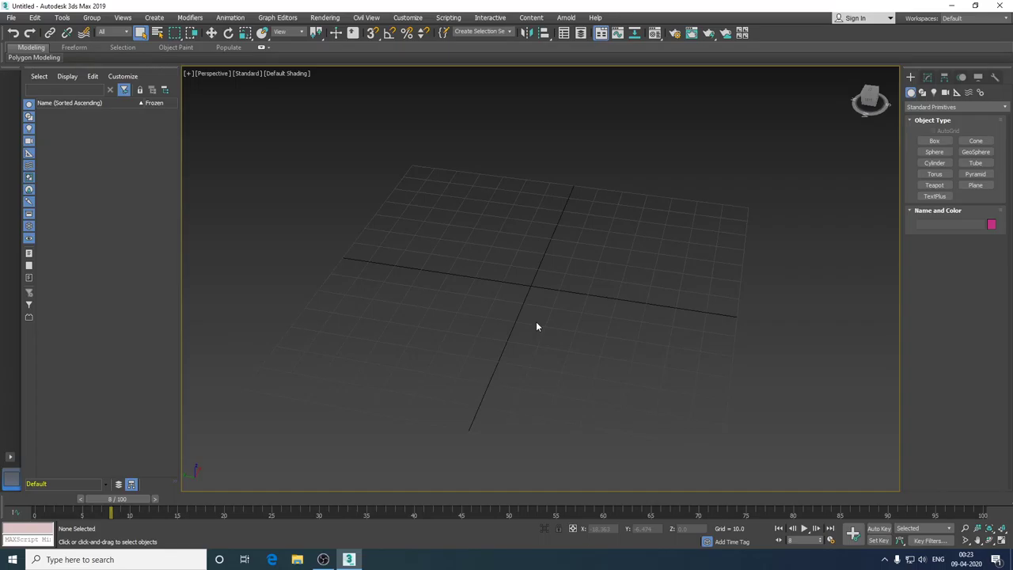
scroll(531, 298, up, 1)
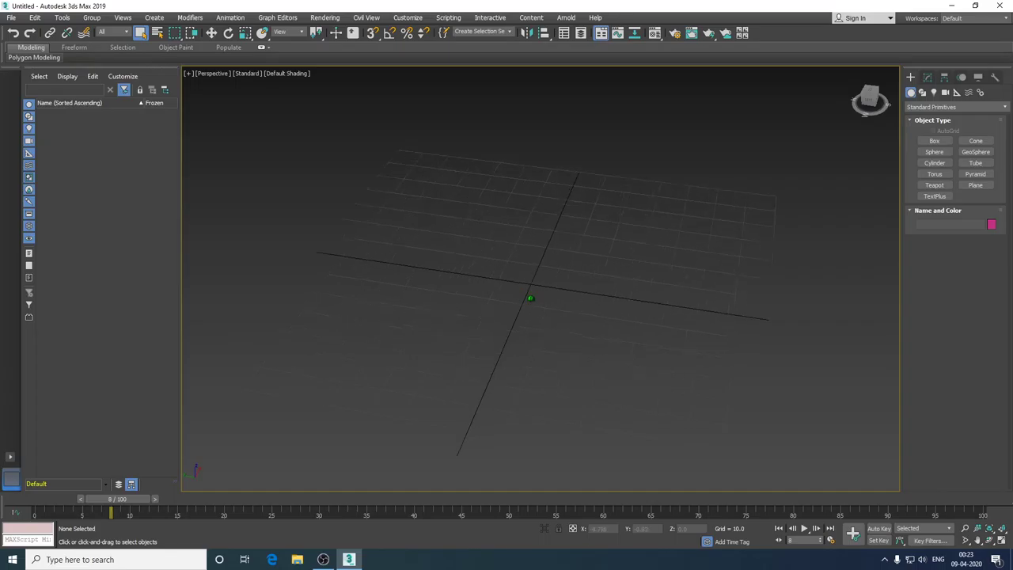
scroll(531, 297, up, 2)
scroll(531, 297, down, 3)
scroll(531, 298, down, 2)
scroll(531, 299, up, 1)
scroll(530, 298, up, 2)
scroll(558, 338, down, 3)
mouse_move(563, 333)
alt+middle_down()
mouse_move(539, 296)
mouse_move(540, 352)
mouse_move(542, 325)
alt+middle_up()
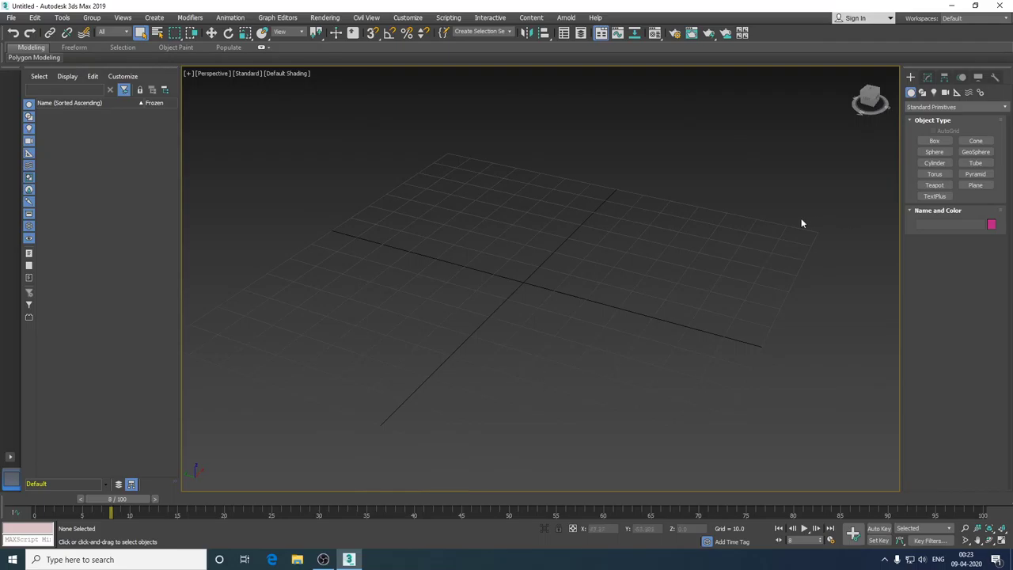
Step: Draw Box001 on the grid in Perspective, about 39.6 long, 71 wide and 38.1 high
click(934, 143)
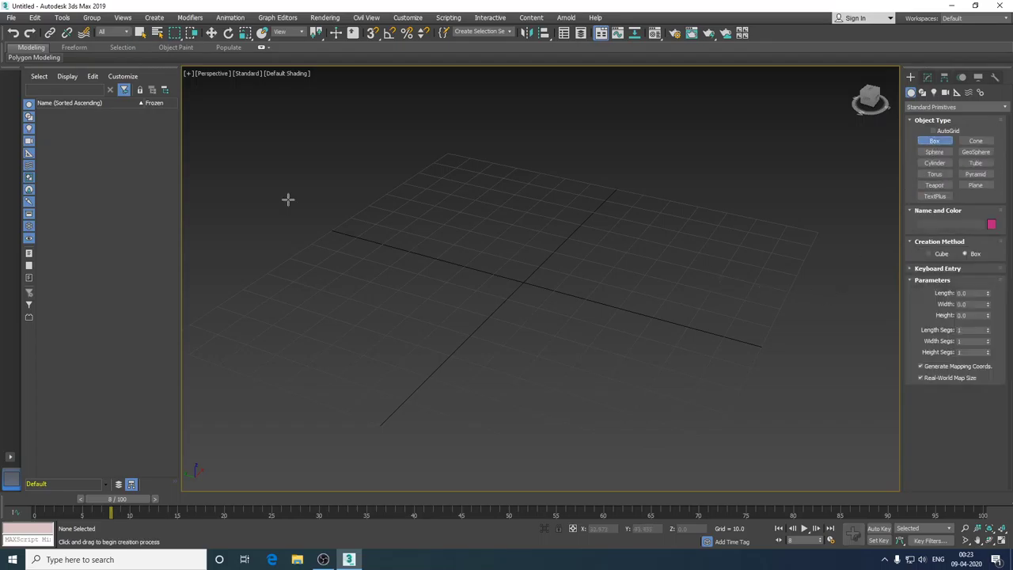
mouse_move(528, 244)
alt+middle_down()
mouse_move(559, 297)
mouse_move(520, 360)
mouse_move(523, 330)
mouse_move(509, 312)
alt+middle_up()
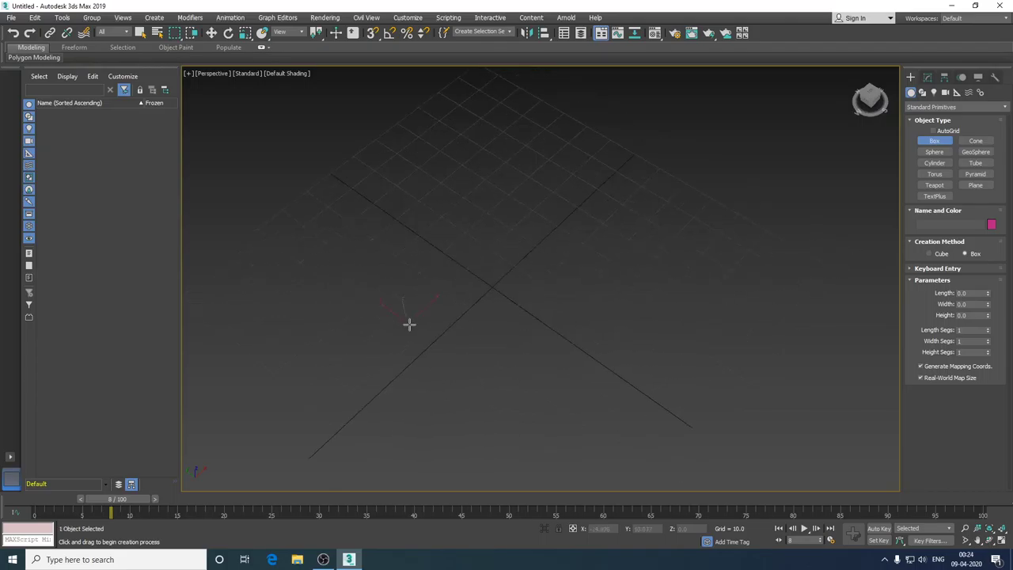
mouse_move(409, 326)
mouse_down()
mouse_move(524, 385)
mouse_move(554, 378)
mouse_move(667, 243)
mouse_up()
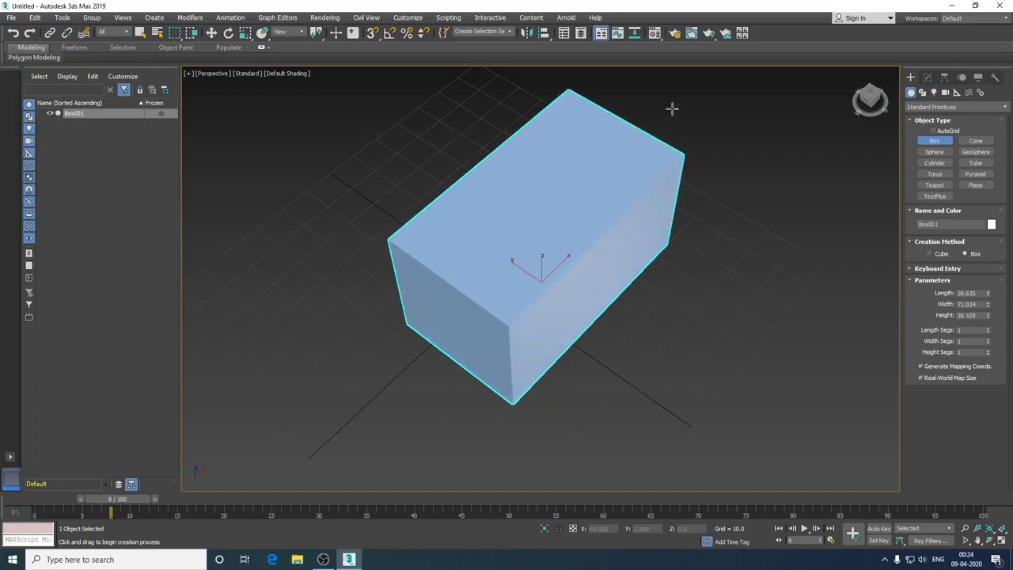
mouse_move(713, 293)
alt+middle_down()
mouse_move(720, 258)
mouse_move(685, 323)
alt+middle_up()
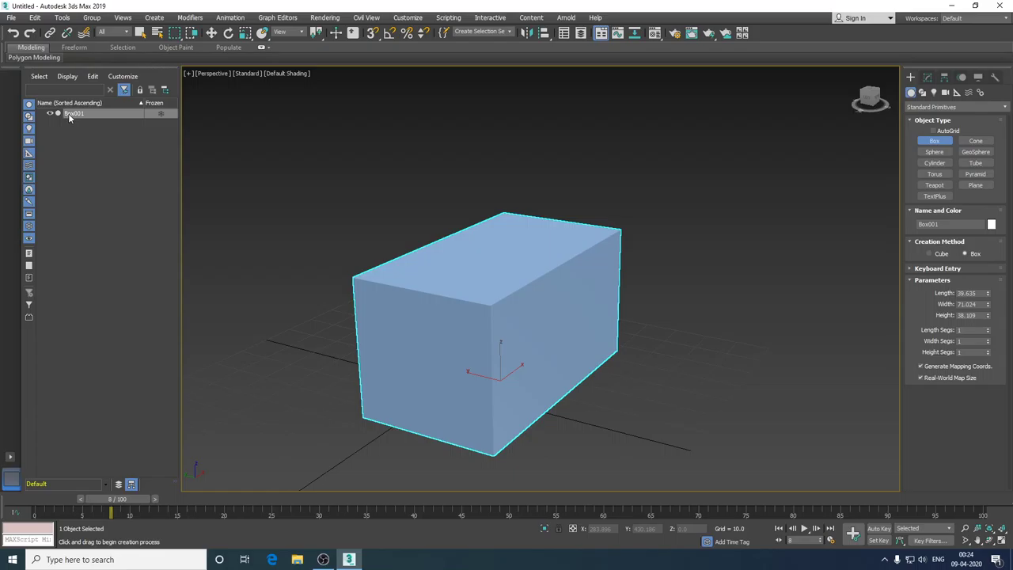
right_click(102, 114)
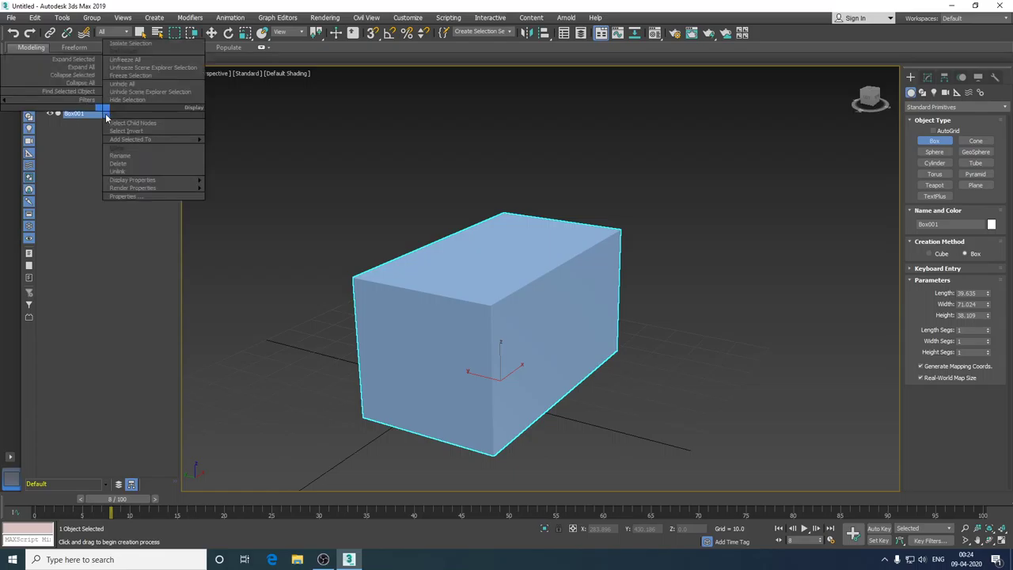
Step: Rename Box001 to 'Box 1' through the Scene Explorer's Rename command
click(128, 155)
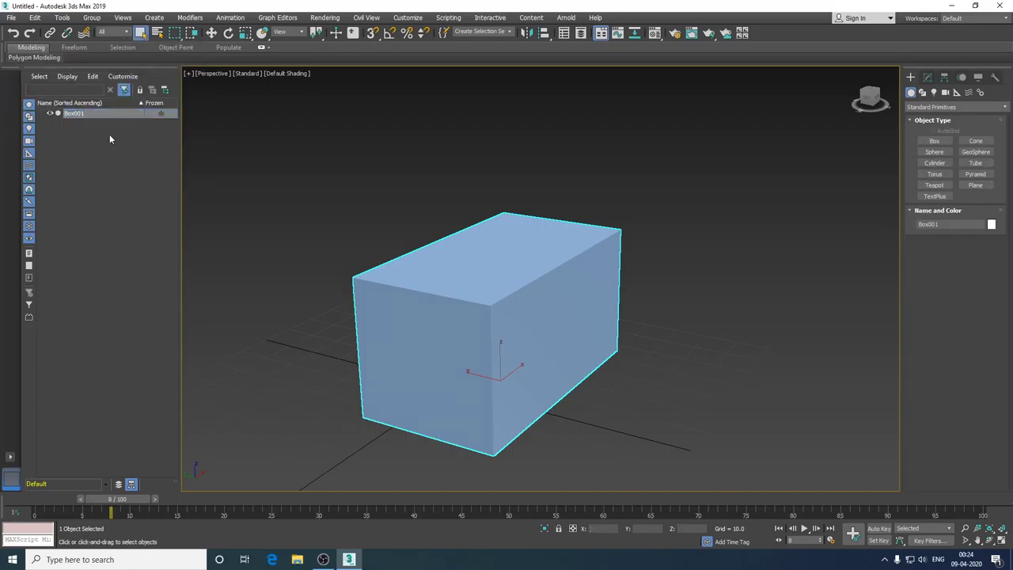
right_click(80, 115)
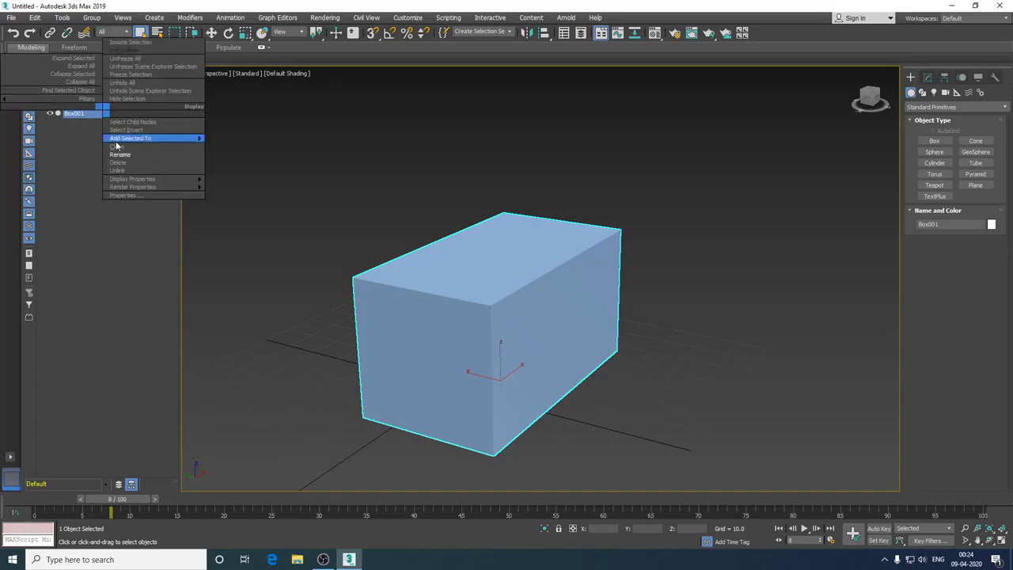
click(111, 155)
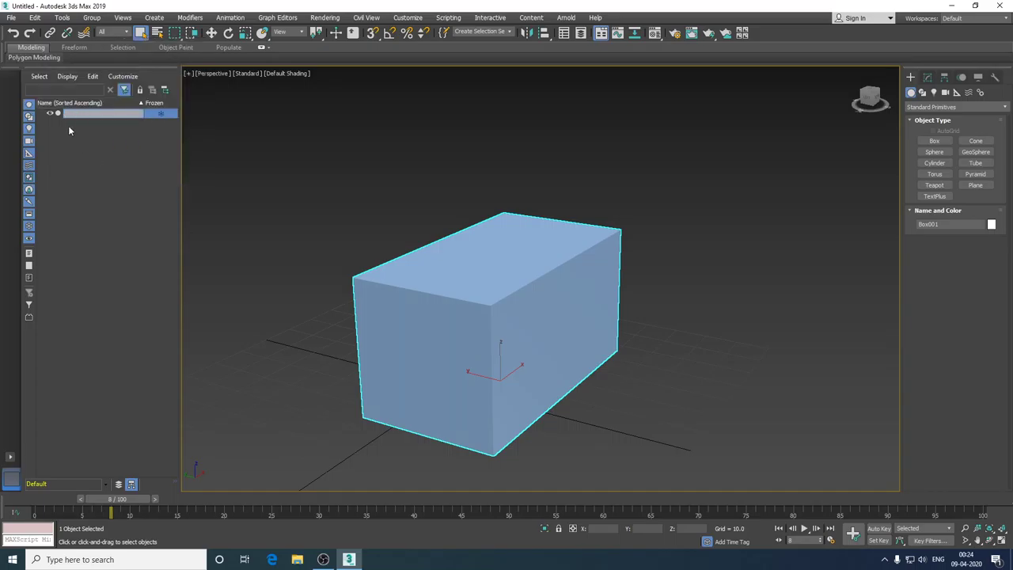
text(Box 1)
key(Return)
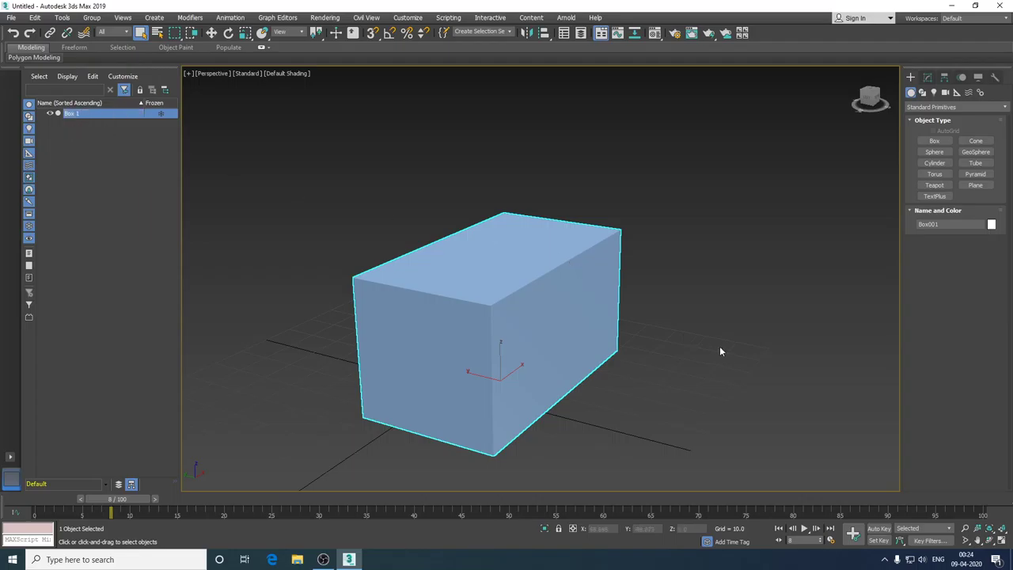
mouse_move(719, 348)
middle_down()
mouse_move(675, 323)
mouse_move(635, 344)
mouse_move(566, 345)
mouse_move(576, 357)
mouse_move(626, 354)
mouse_move(583, 338)
middle_up()
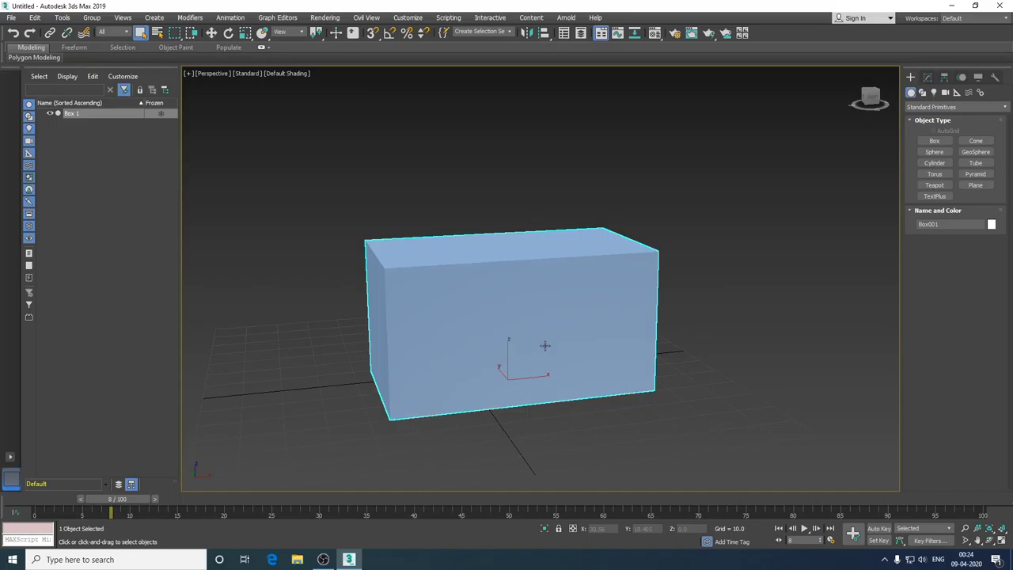
mouse_move(541, 357)
alt+middle_down()
mouse_move(588, 378)
mouse_move(524, 359)
alt+middle_up()
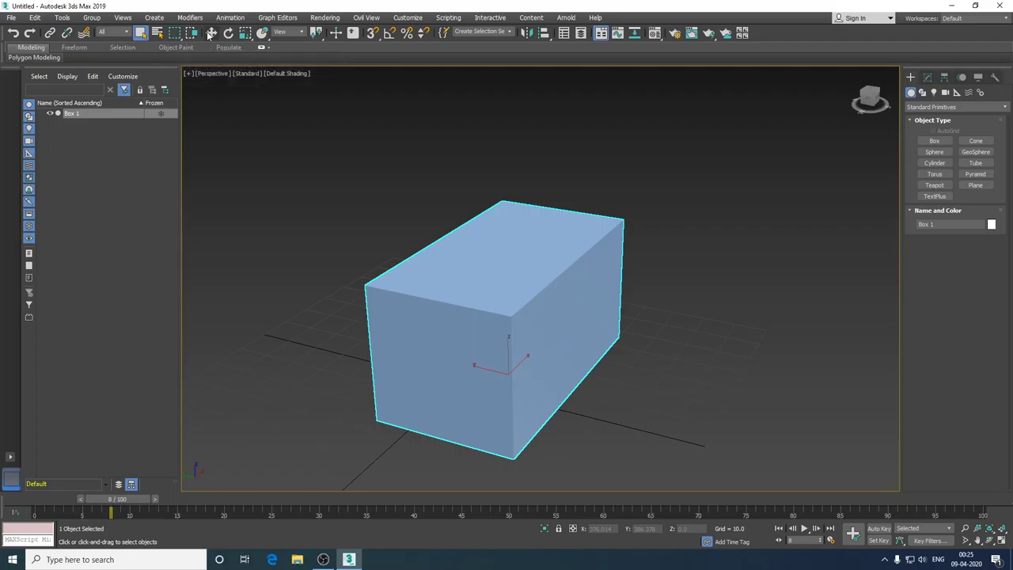
Step: With Select and Move, slide the box along Y and orbit to view it frontally
click(210, 33)
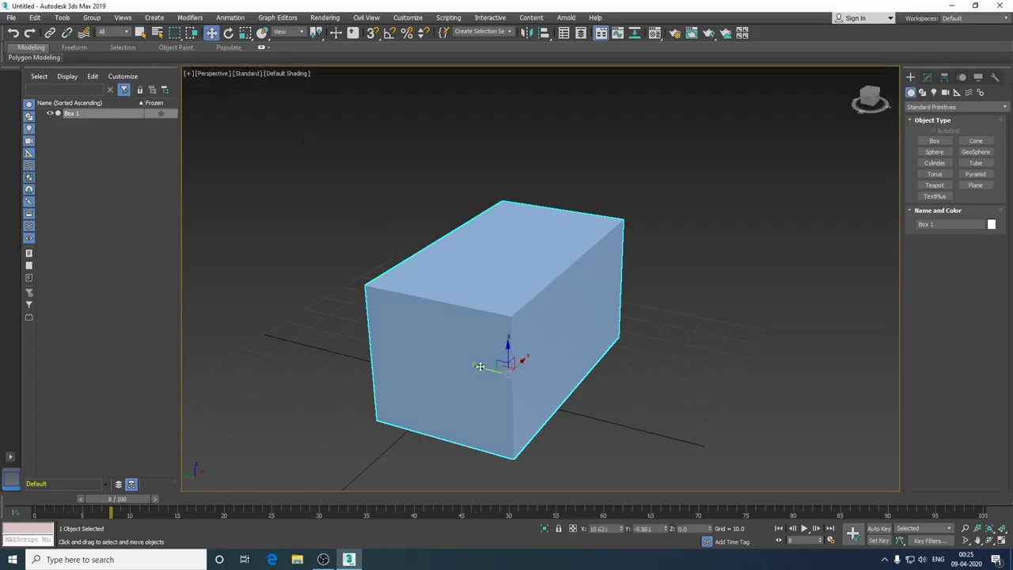
mouse_move(480, 367)
mouse_down()
mouse_move(466, 369)
mouse_move(516, 385)
mouse_up()
alt+middle_drag(516, 386, 455, 393)
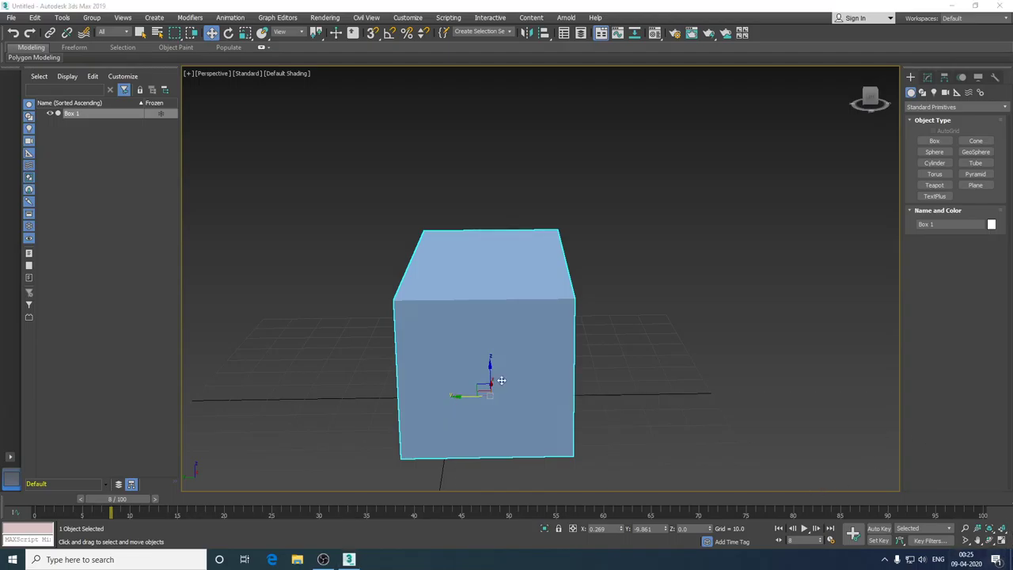
mouse_move(462, 396)
alt+middle_down()
mouse_move(316, 387)
mouse_move(446, 399)
mouse_move(407, 399)
alt+middle_up()
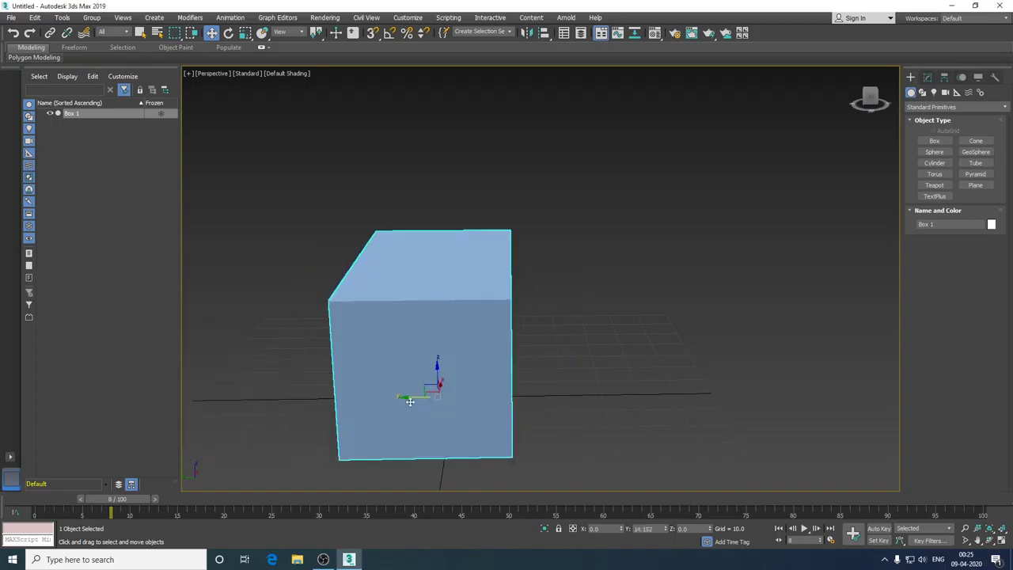
alt+middle_drag(779, 364, 538, 383)
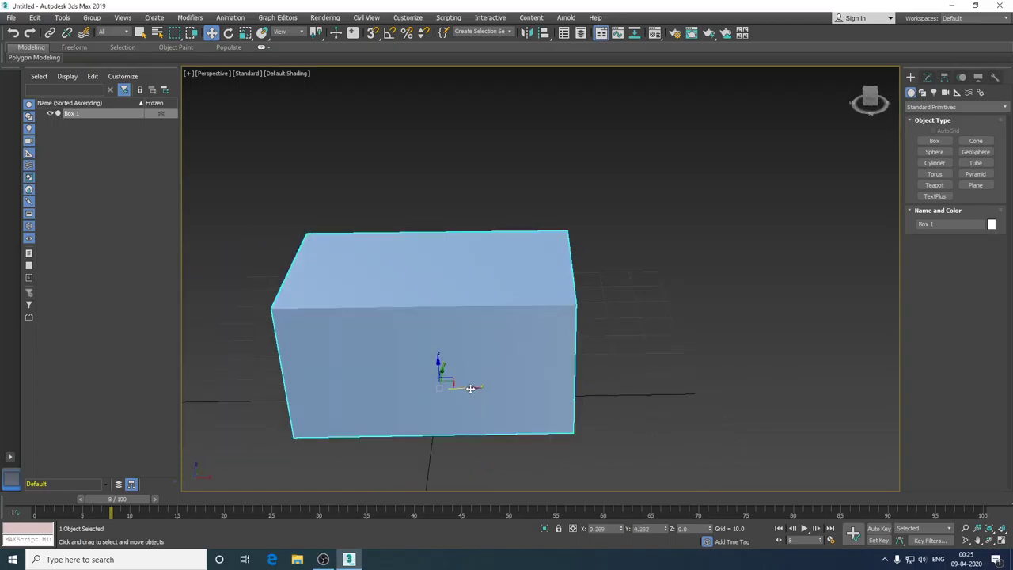
Step: Shift the box along X and raise it above the grid to about X 11.284, Y 4.292, Z 21.794
drag(470, 388, 637, 428)
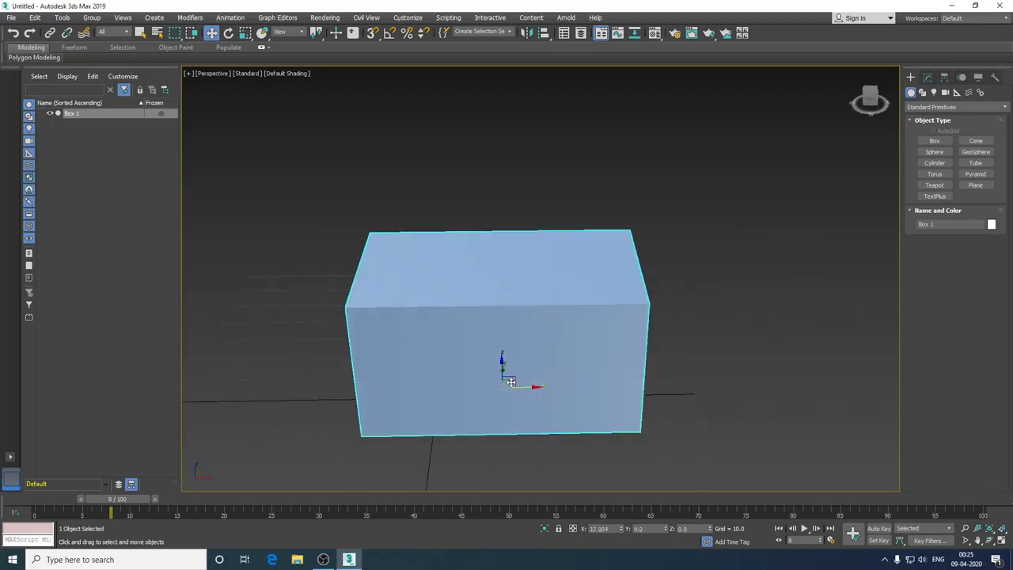
mouse_move(637, 428)
alt+middle_down()
mouse_move(708, 389)
mouse_move(466, 378)
alt+middle_up()
drag(478, 369, 492, 295)
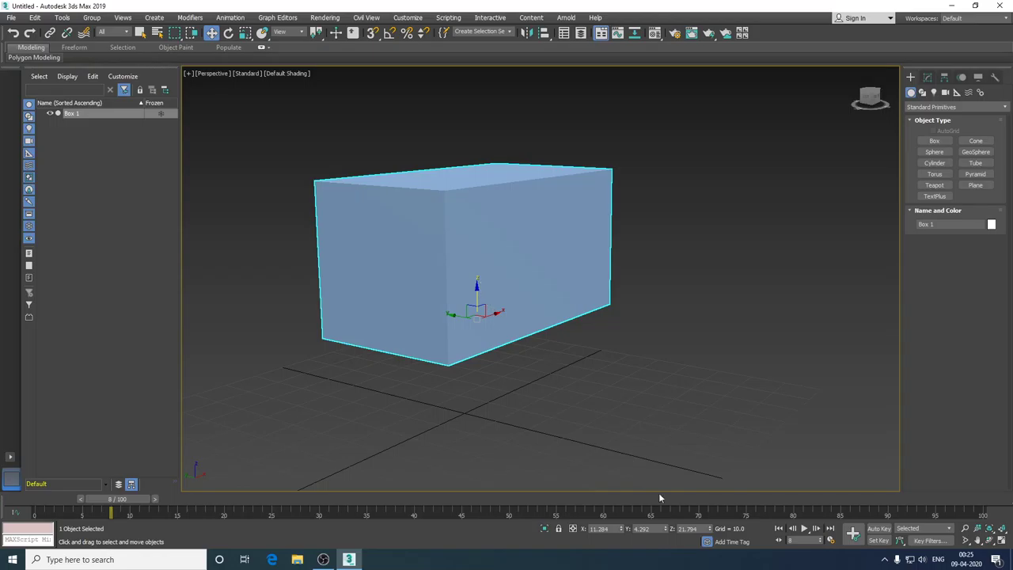
drag(710, 530, 709, 454)
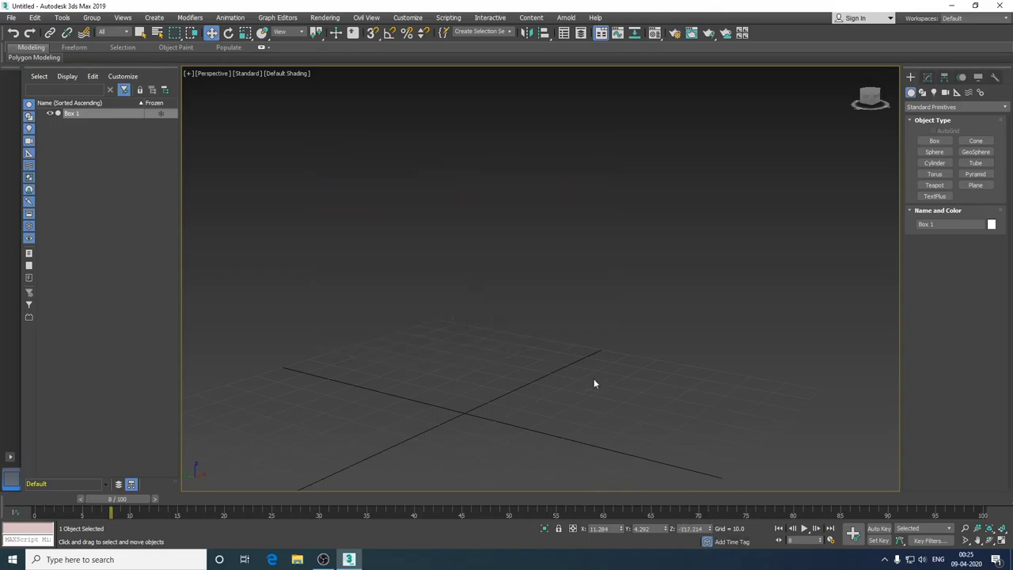
key(ctrl+z)
drag(664, 528, 686, 98)
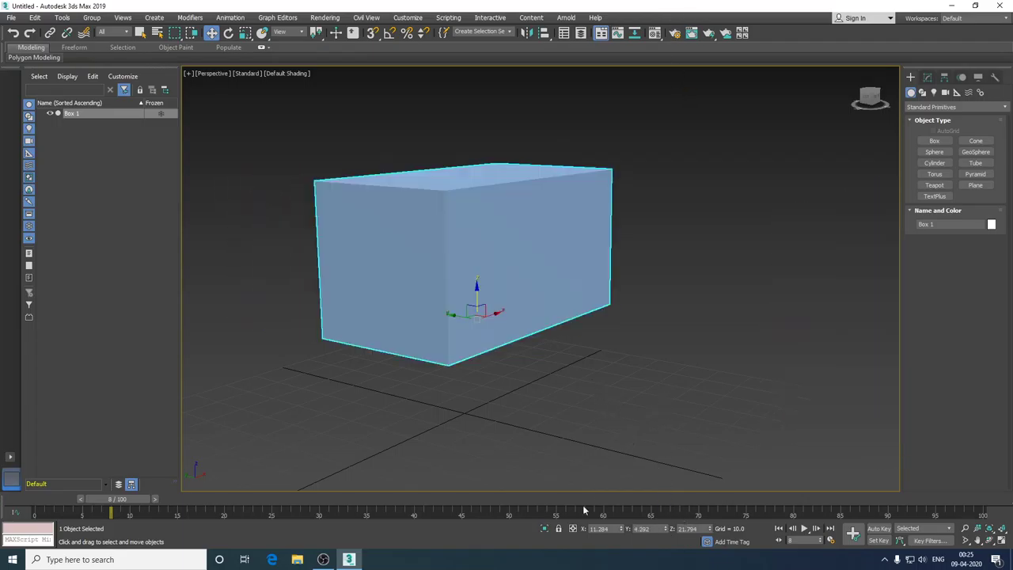
mouse_move(607, 398)
alt+middle_down()
mouse_move(579, 346)
mouse_move(585, 353)
alt+middle_up()
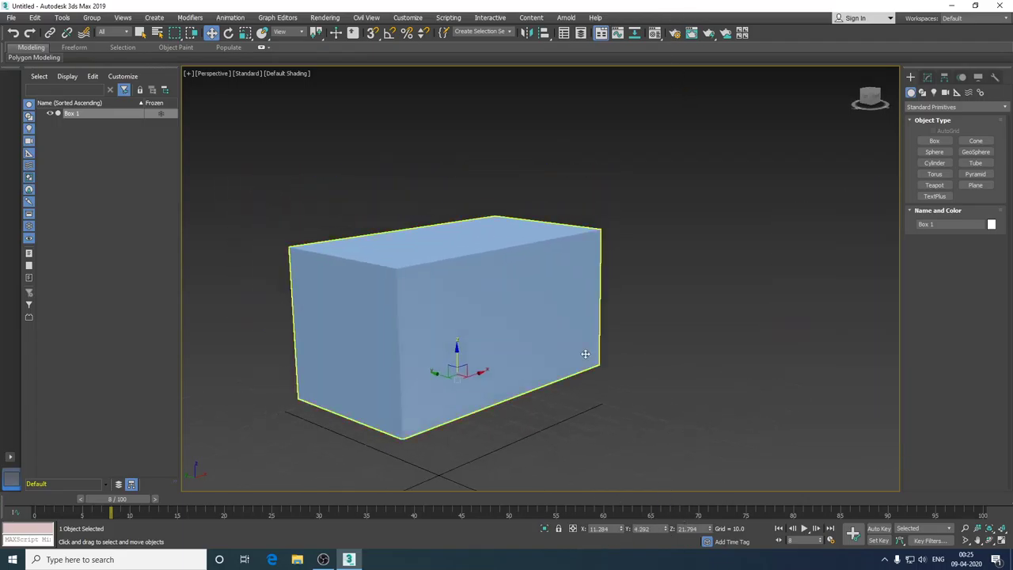
click(586, 360)
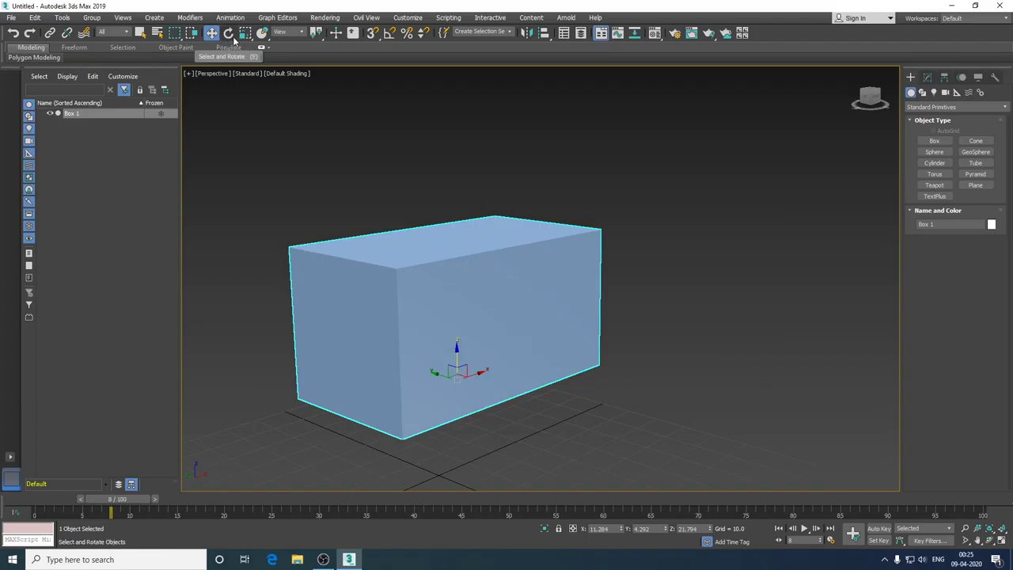
mouse_move(228, 33)
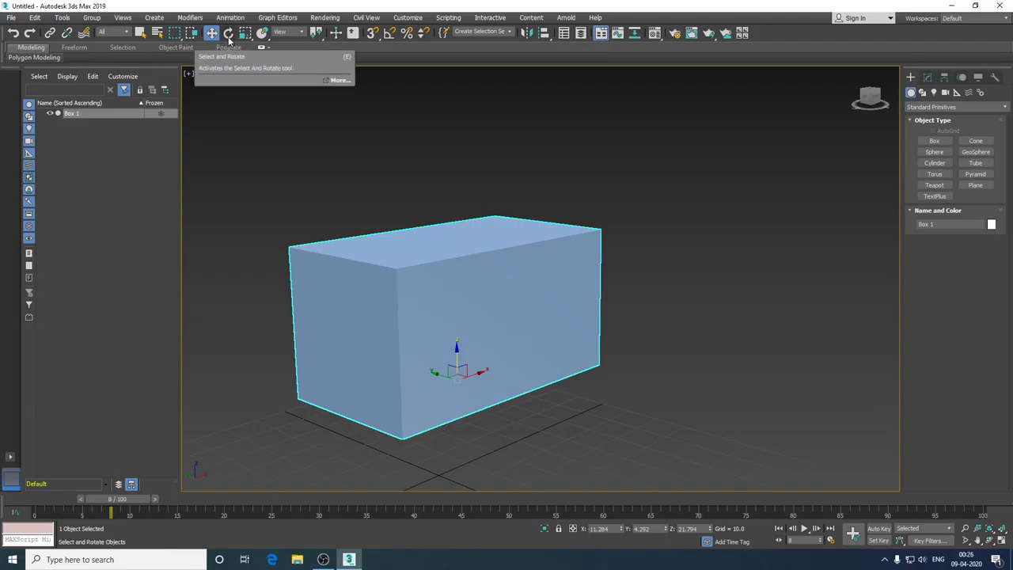
Step: Rotate Box 1 about 10 degrees around its Z axis, undoing the overshoot
click(229, 35)
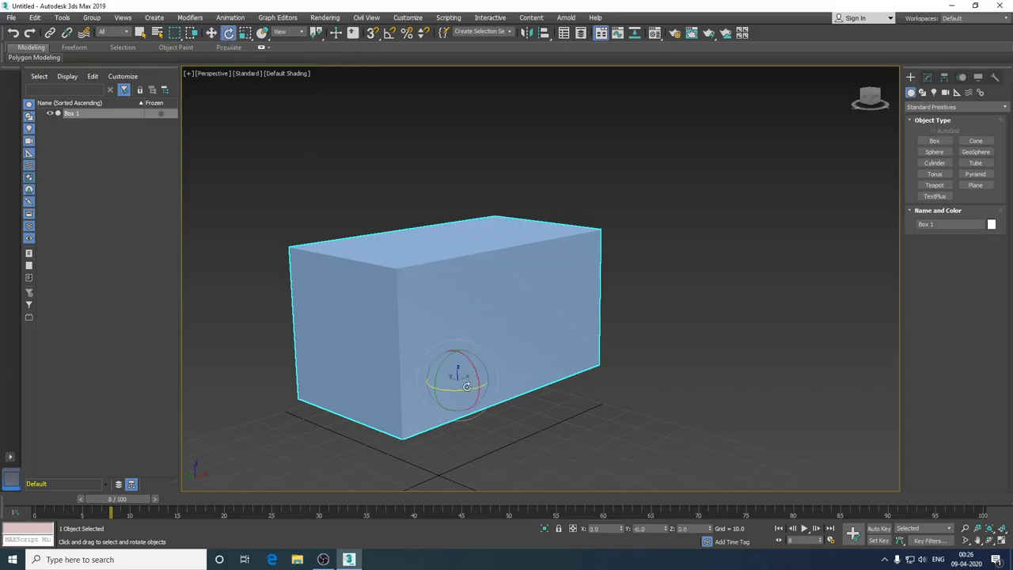
mouse_move(467, 386)
mouse_down()
mouse_move(453, 362)
mouse_move(490, 370)
mouse_up()
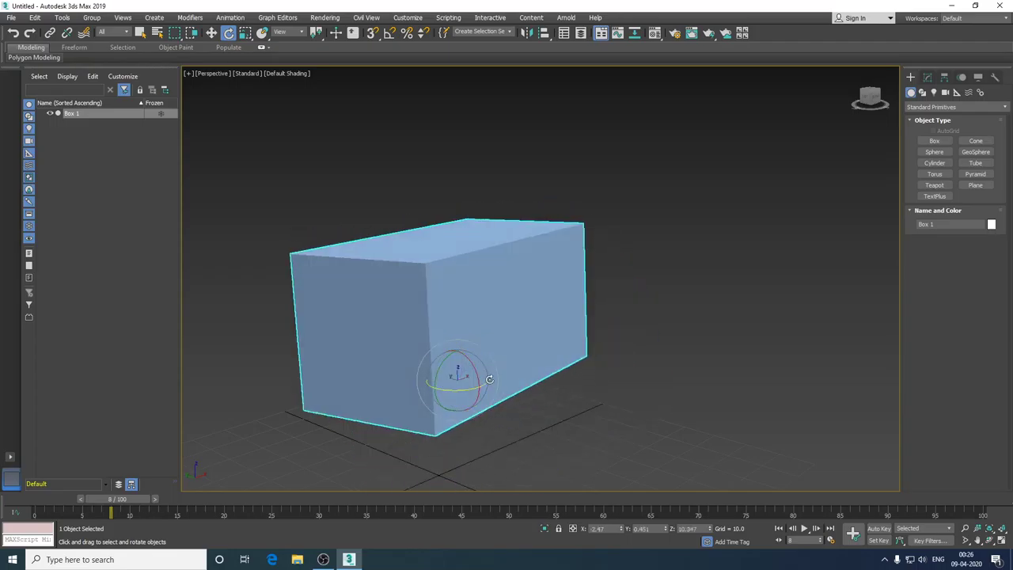
drag(491, 369, 535, 392)
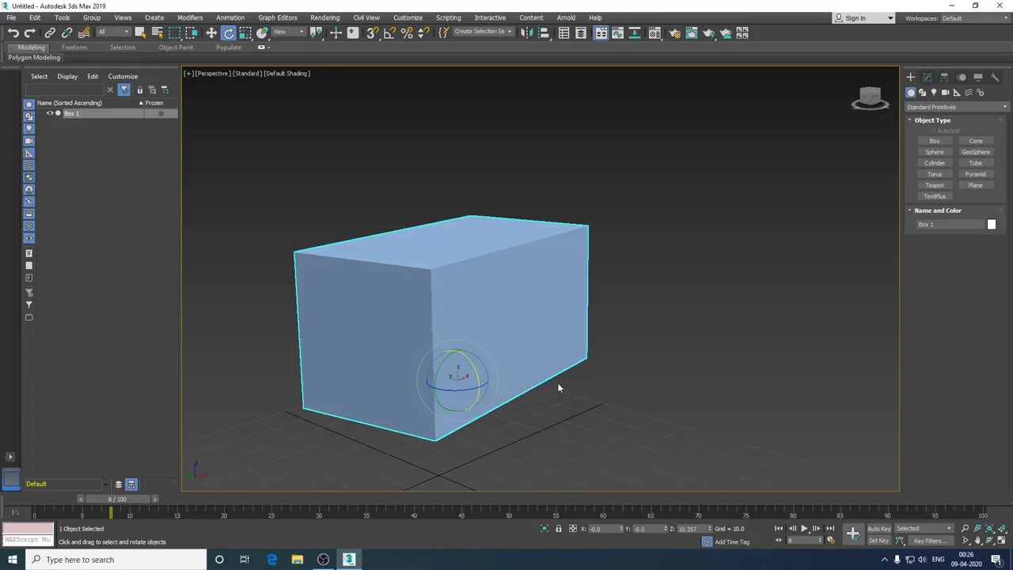
key(ctrl+z)
mouse_move(535, 392)
alt+middle_down()
mouse_move(581, 373)
mouse_move(678, 277)
mouse_move(698, 327)
mouse_move(561, 360)
mouse_move(550, 321)
alt+middle_up()
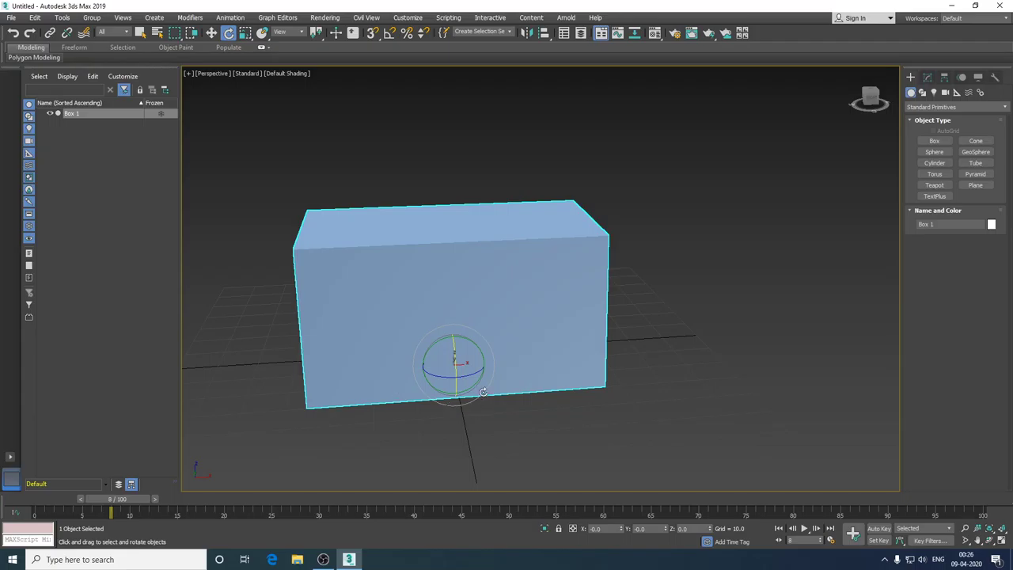
alt+middle_drag(405, 364, 471, 262)
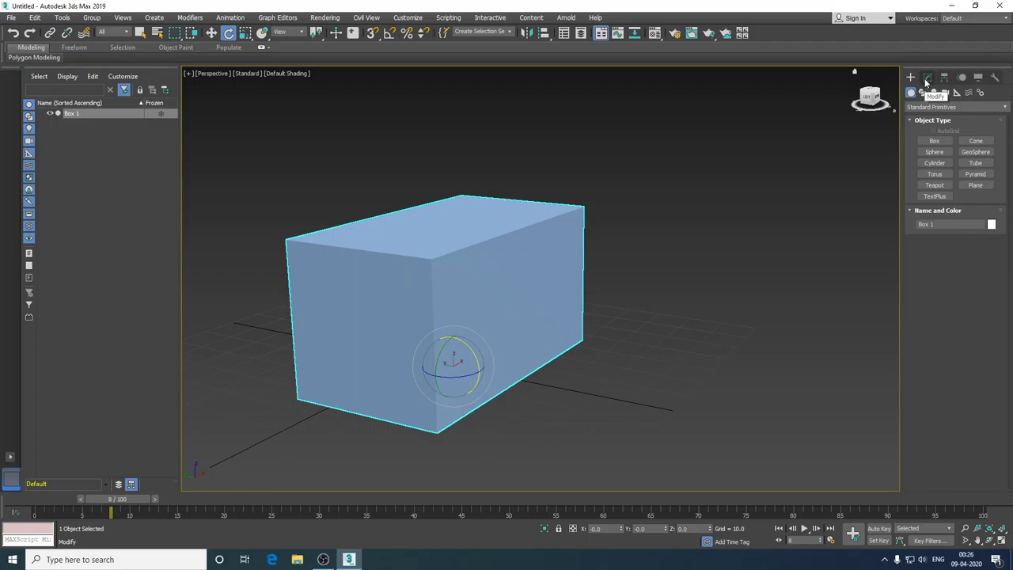
Step: Increase Box 1's Length from 39.635 to about 50 in the Modify panel's Parameters
click(927, 82)
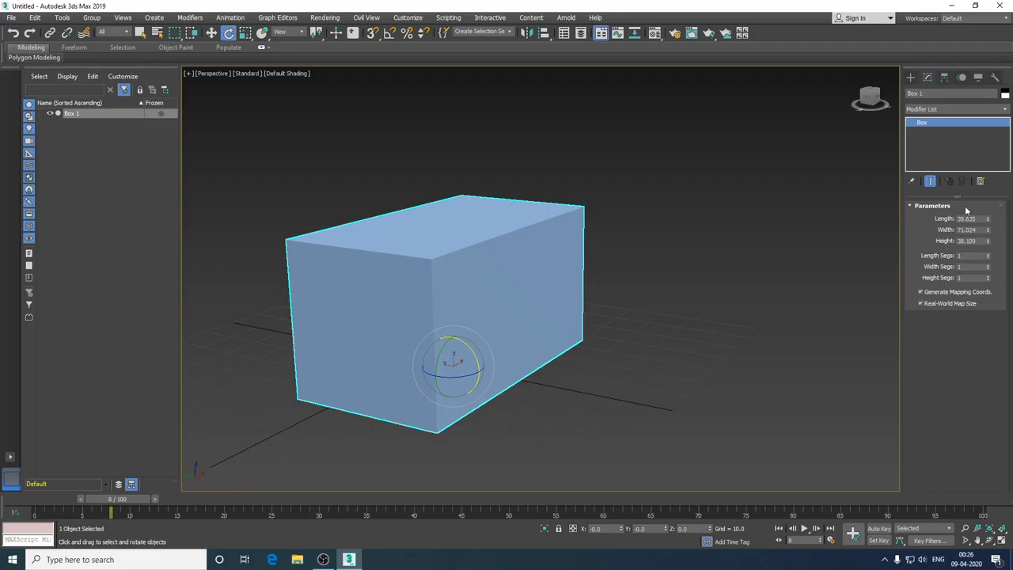
alt+middle_drag(673, 353, 645, 341)
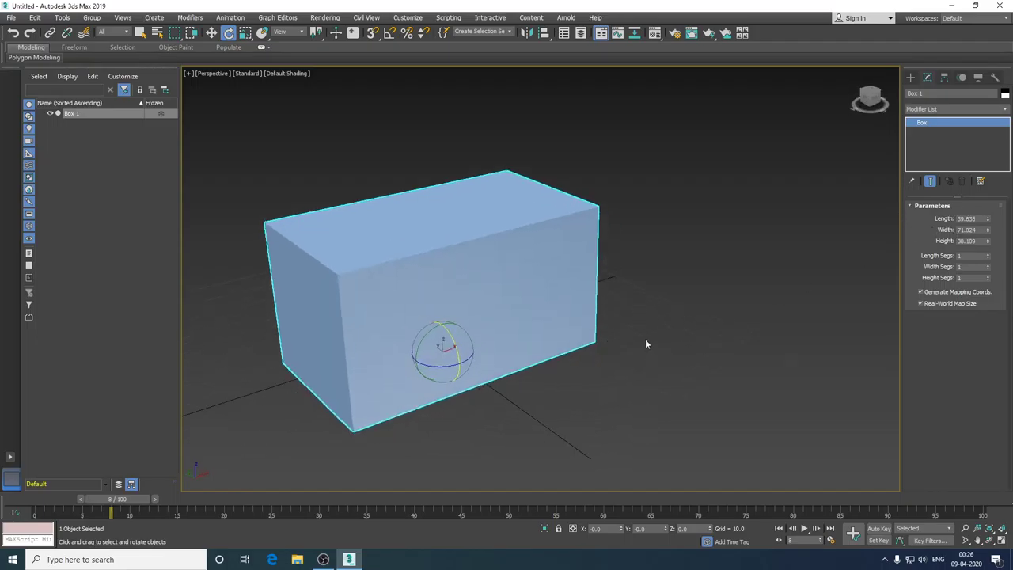
alt+middle_drag(708, 276, 637, 270)
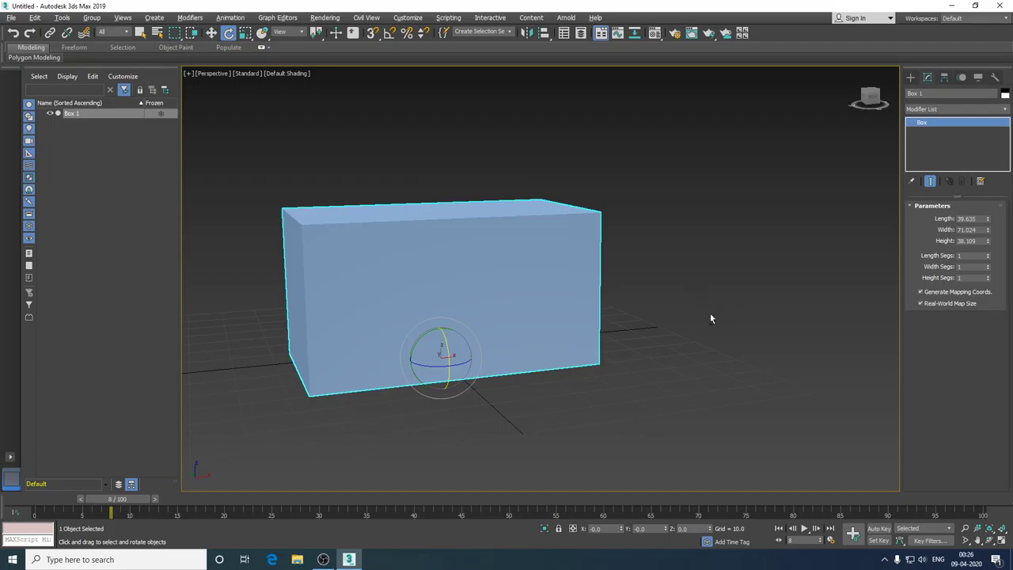
alt+middle_drag(729, 313, 721, 324)
alt+middle_drag(806, 311, 808, 316)
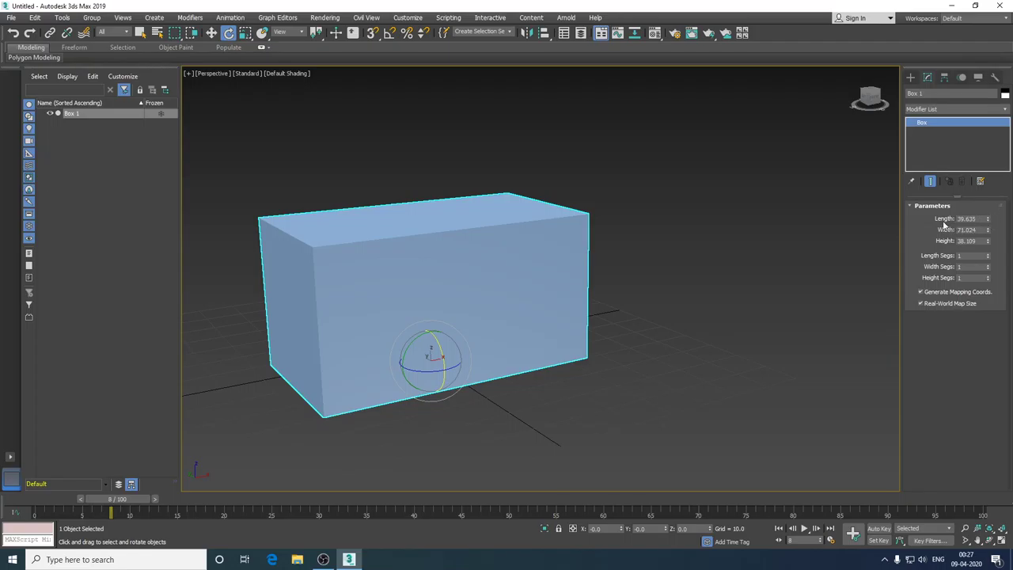
click(981, 219)
mouse_move(988, 219)
mouse_down()
mouse_move(1007, 169)
mouse_move(1006, 207)
mouse_up()
double_click(974, 219)
text(50)
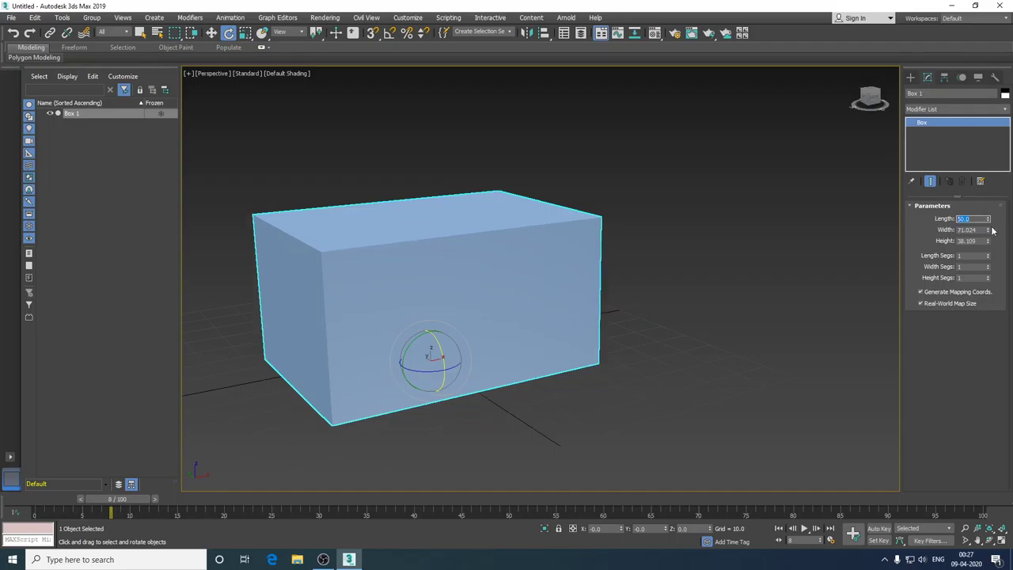
Step: Set the box's Length, Width and Height to 50 each
key(Tab)
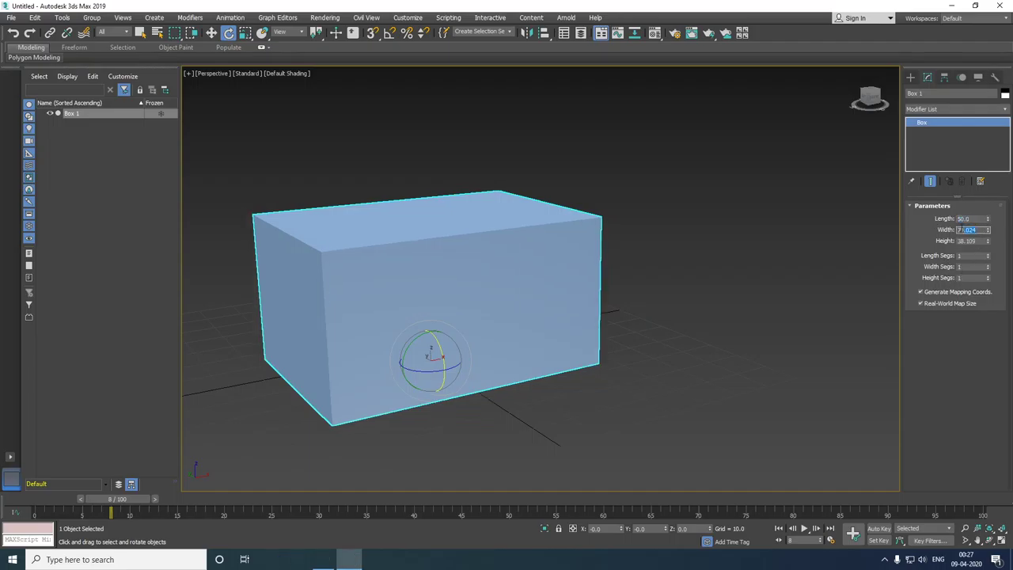
text(50)
key(Return)
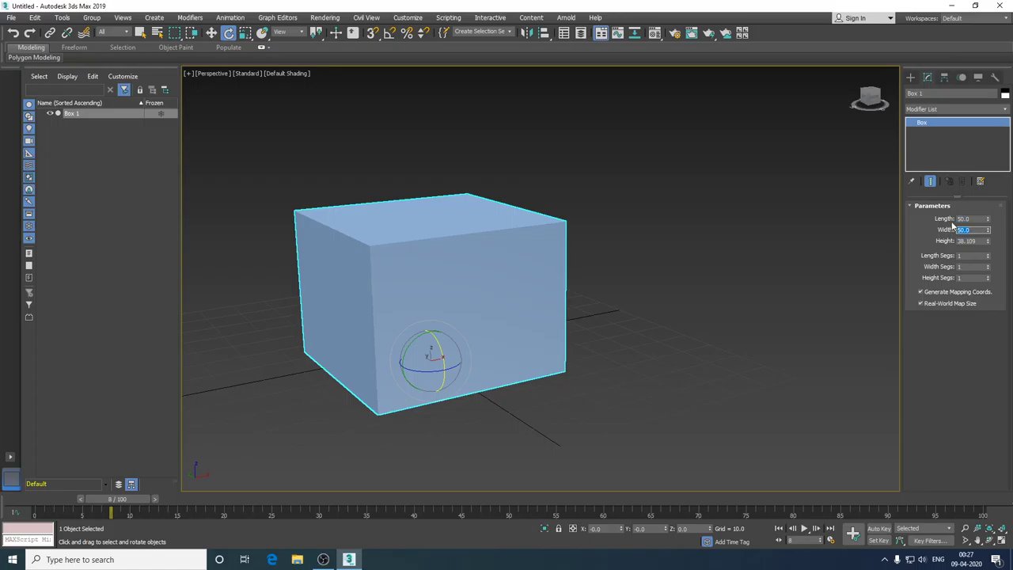
key(Tab)
text(50)
key(Return)
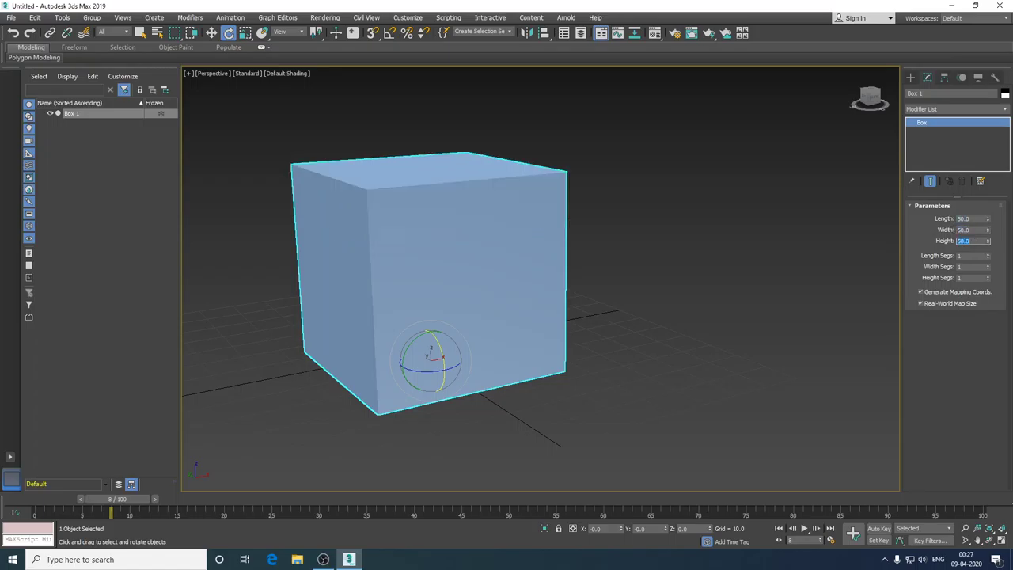
Step: Raise Length Segs to 15 and display the segment edges with F4
mouse_move(615, 280)
alt+middle_down()
mouse_move(638, 284)
mouse_move(617, 292)
mouse_move(681, 296)
alt+middle_up()
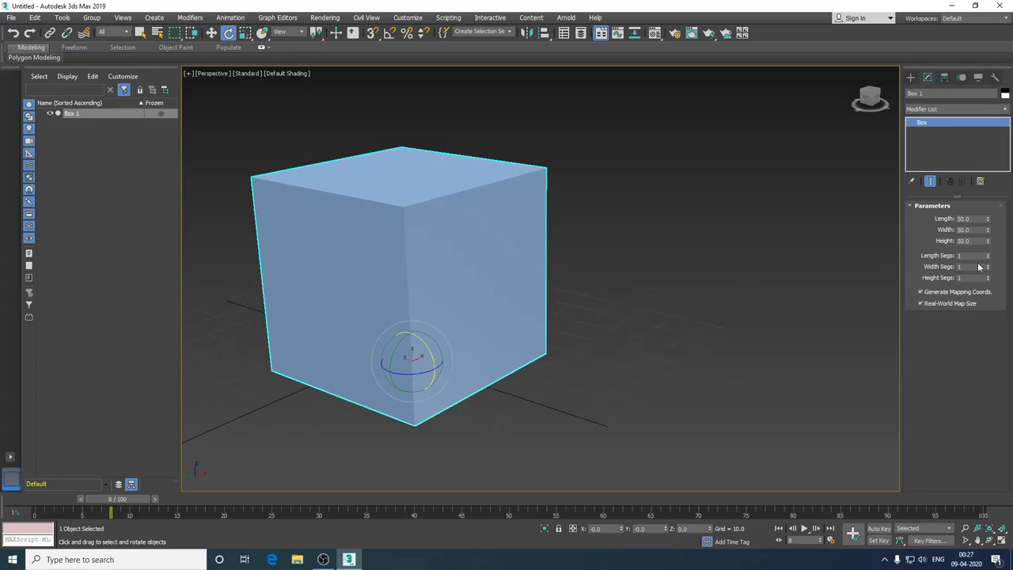
mouse_move(990, 257)
mouse_down()
mouse_move(990, 270)
mouse_move(989, 250)
mouse_up()
key(F4)
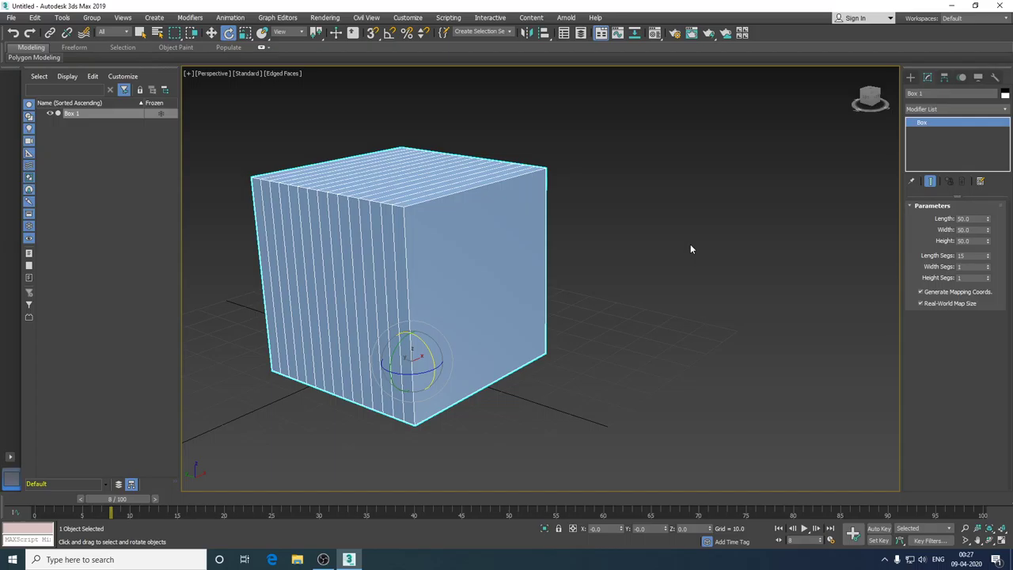
Step: Set Length Segs, Width Segs and Height Segs to 3, giving a 3×3 grid per face
key(F4)
key(F4)
key(F4)
key(F4)
key(F4)
key(F4)
alt+middle_drag(678, 317, 671, 324)
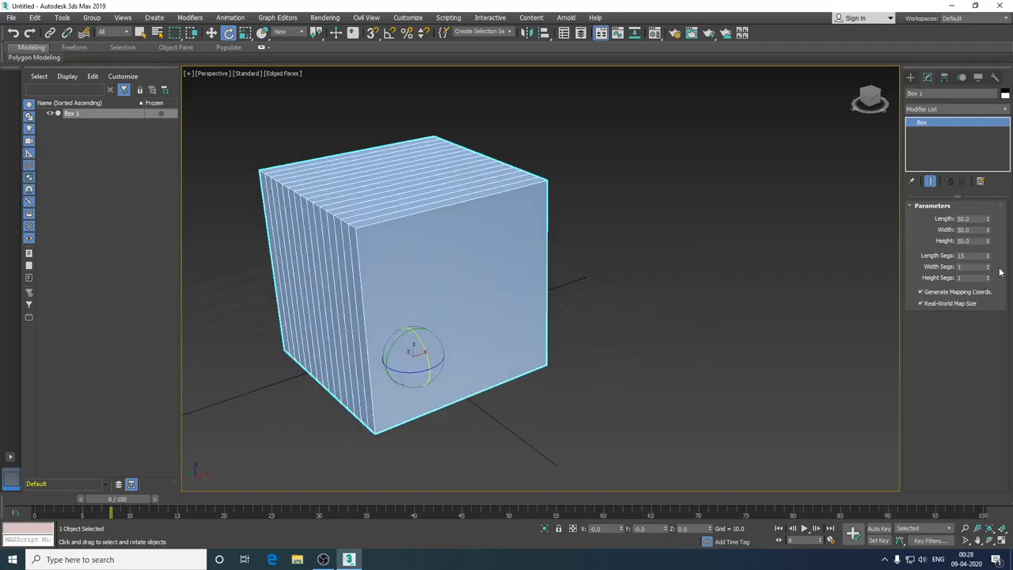
drag(981, 256, 932, 254)
text(3)
key(Return)
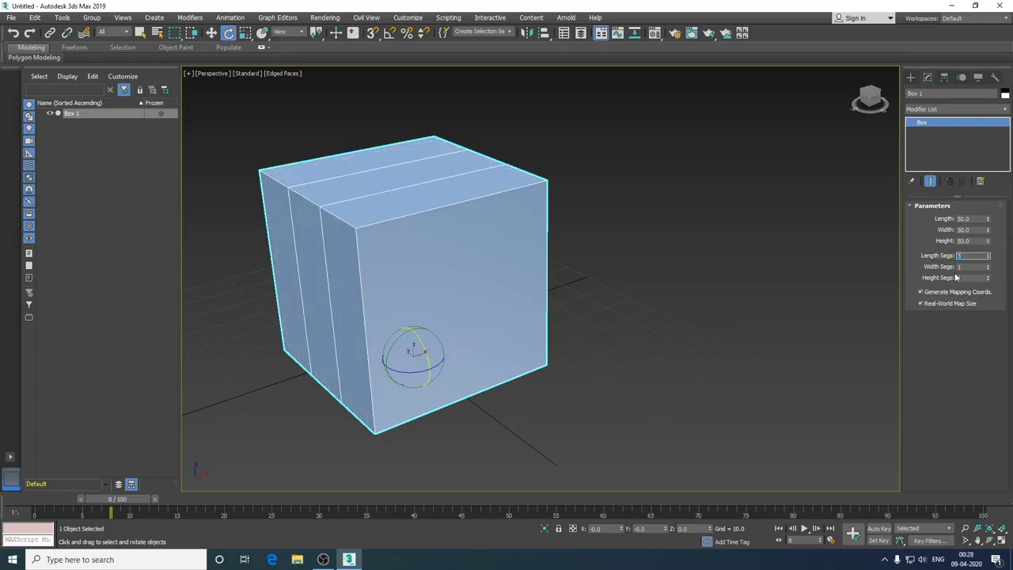
drag(969, 266, 917, 254)
text(3)
key(Return)
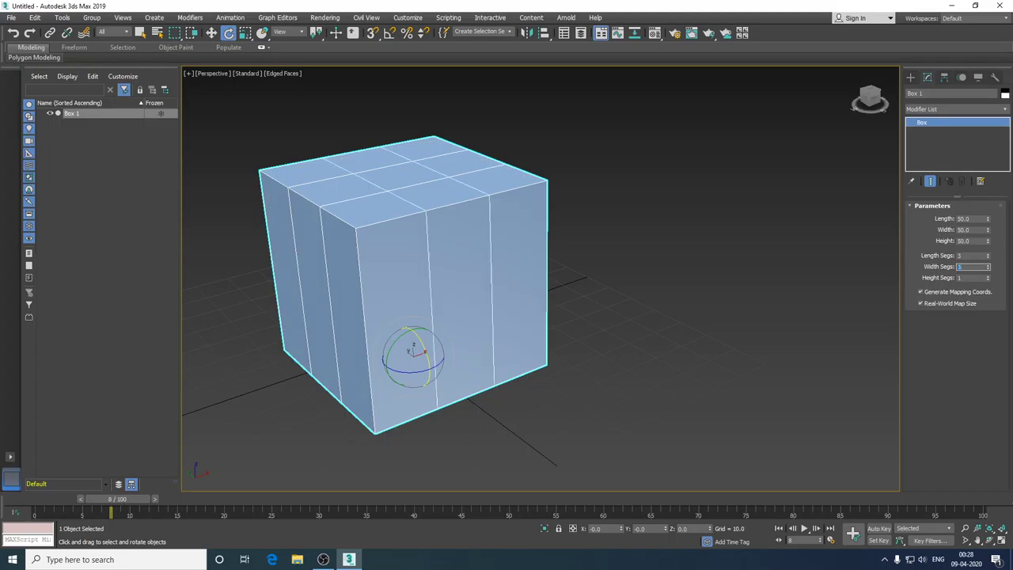
drag(970, 276, 946, 280)
text(3)
key(Return)
mouse_move(634, 399)
alt+middle_down()
mouse_move(690, 380)
mouse_move(607, 375)
mouse_move(600, 391)
mouse_move(705, 364)
mouse_move(617, 388)
mouse_move(622, 406)
mouse_move(656, 362)
mouse_move(571, 392)
mouse_move(593, 396)
alt+middle_up()
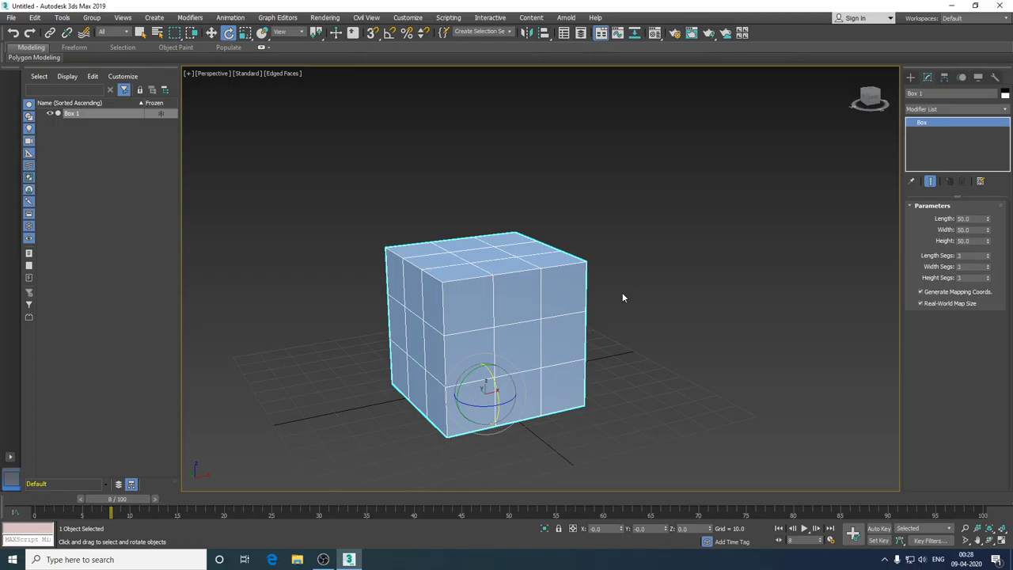
middle_drag(622, 298, 630, 287)
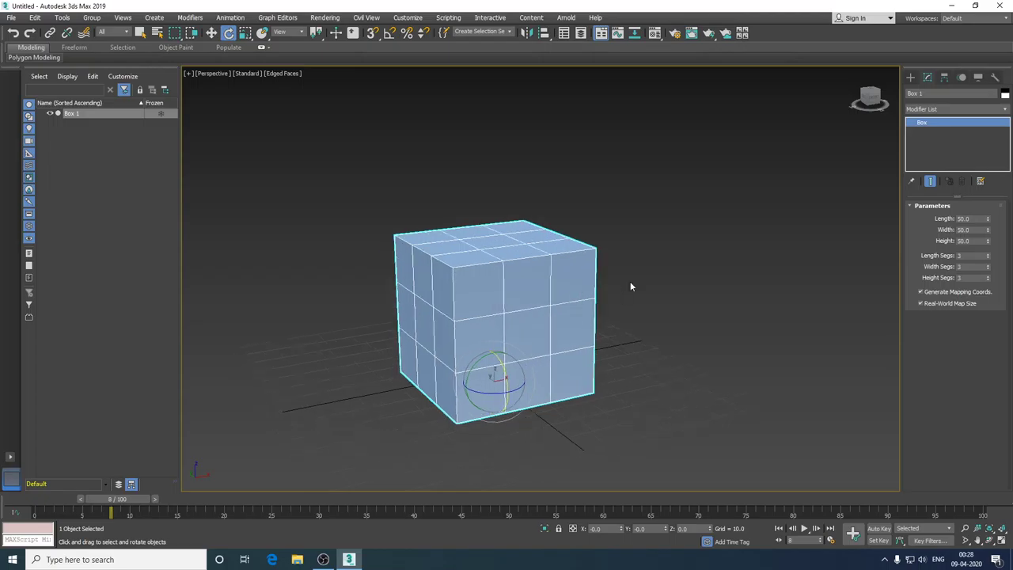
Step: Open the Slate Material Editor with M and move its window aside
click(652, 35)
click(653, 35)
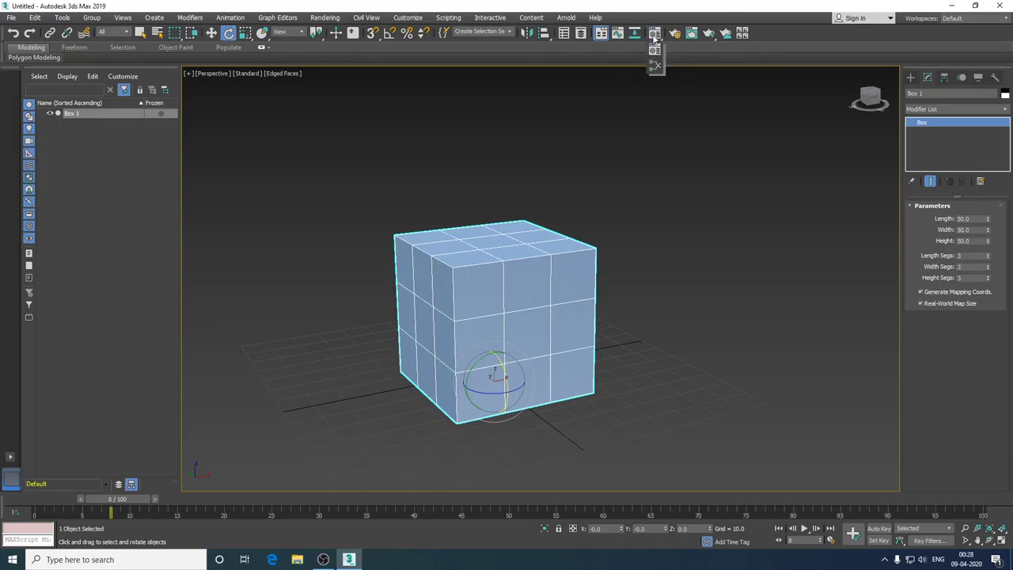
drag(654, 37, 651, 68)
click(656, 36)
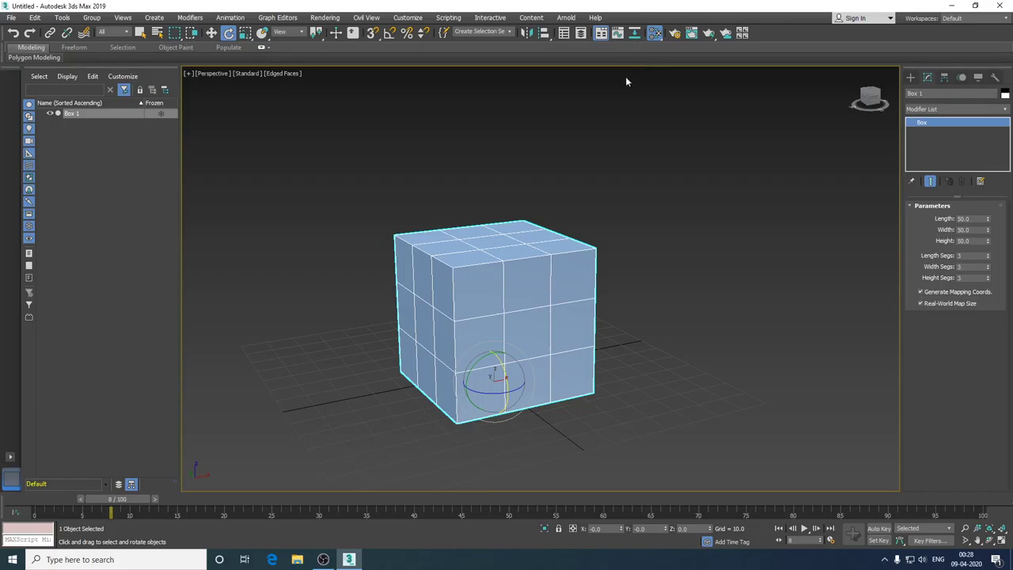
key(m)
drag(411, 16, 334, 66)
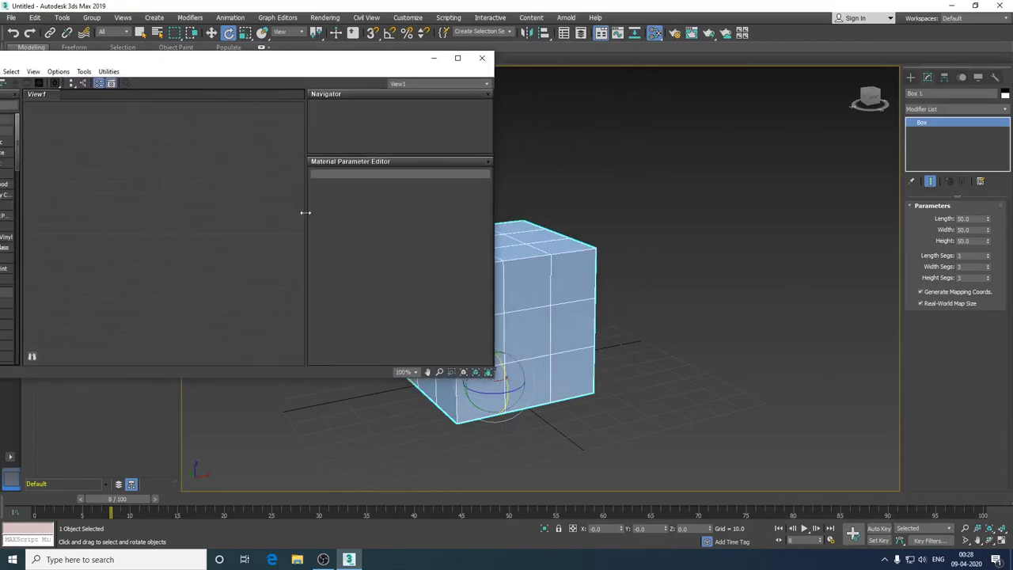
Step: Add an Autodesk Ceramic material node from the View1 right-click Materials > Autodesk menu
scroll(506, 316, up, 3)
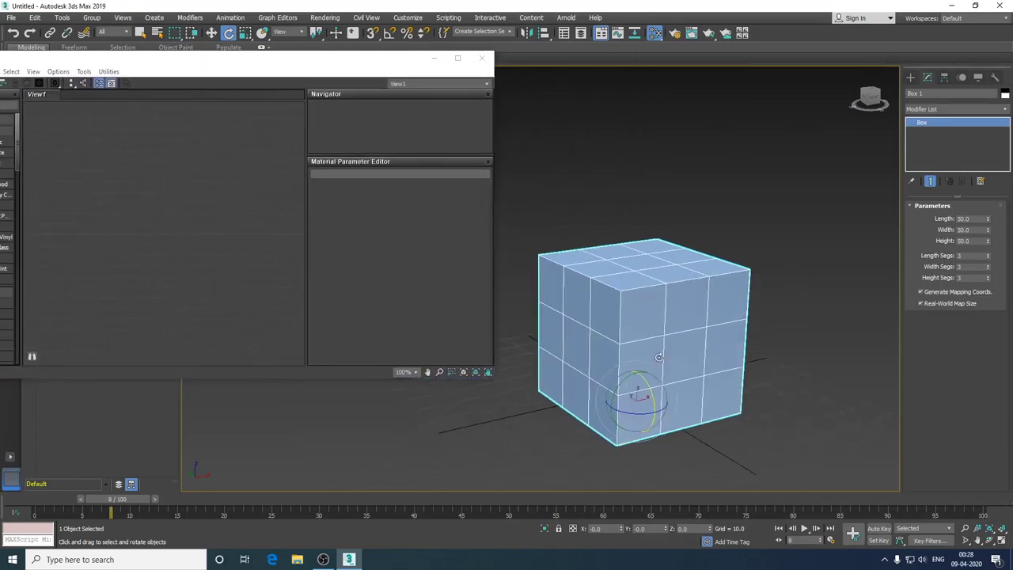
right_click(93, 167)
click(122, 152)
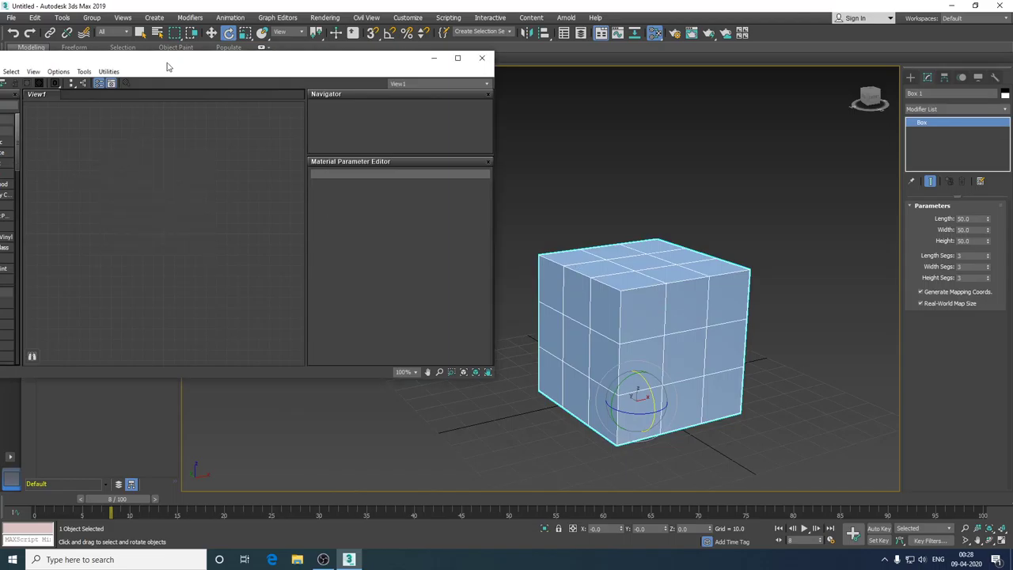
drag(168, 62, 253, 47)
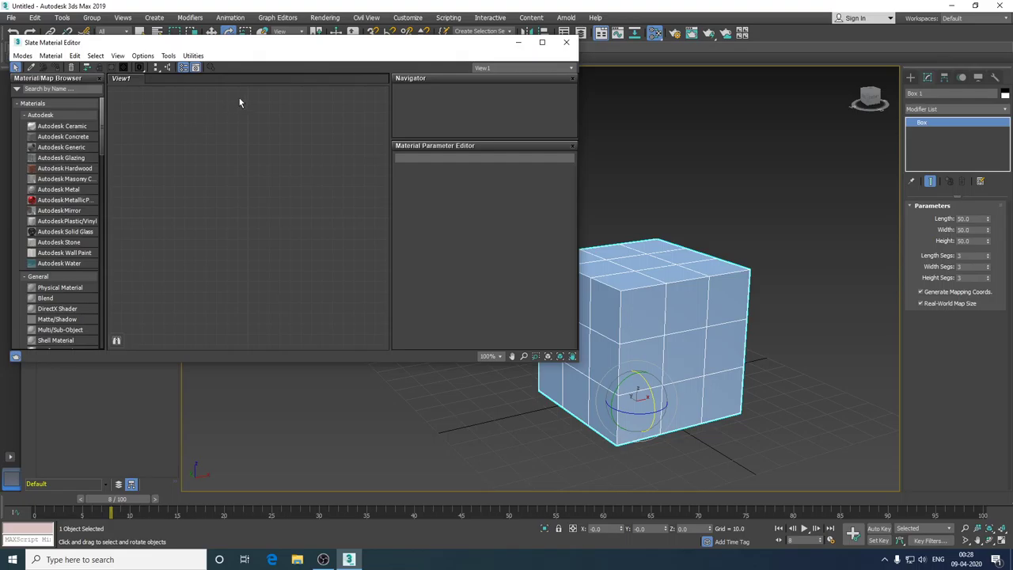
right_click(180, 207)
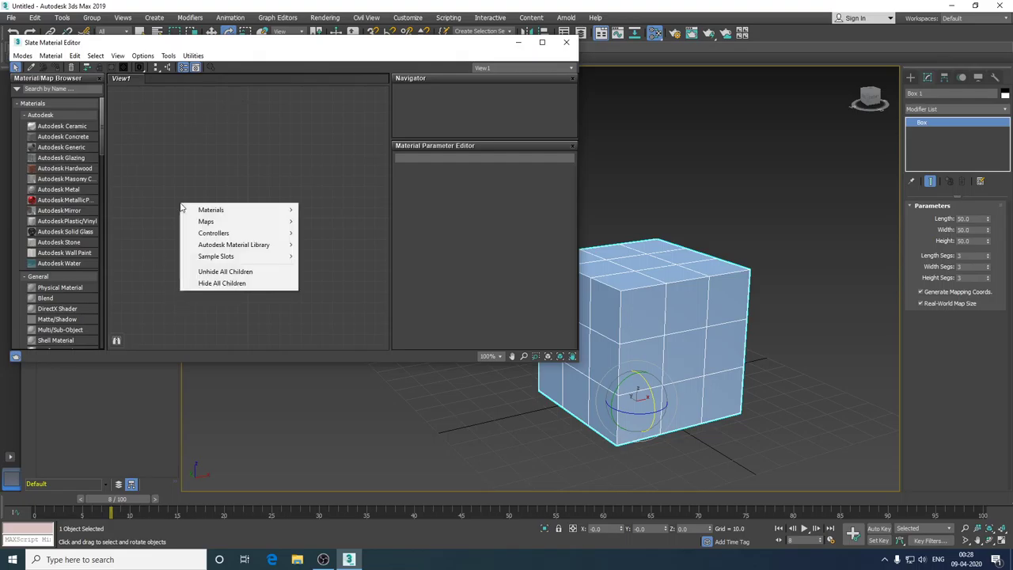
mouse_move(230, 210)
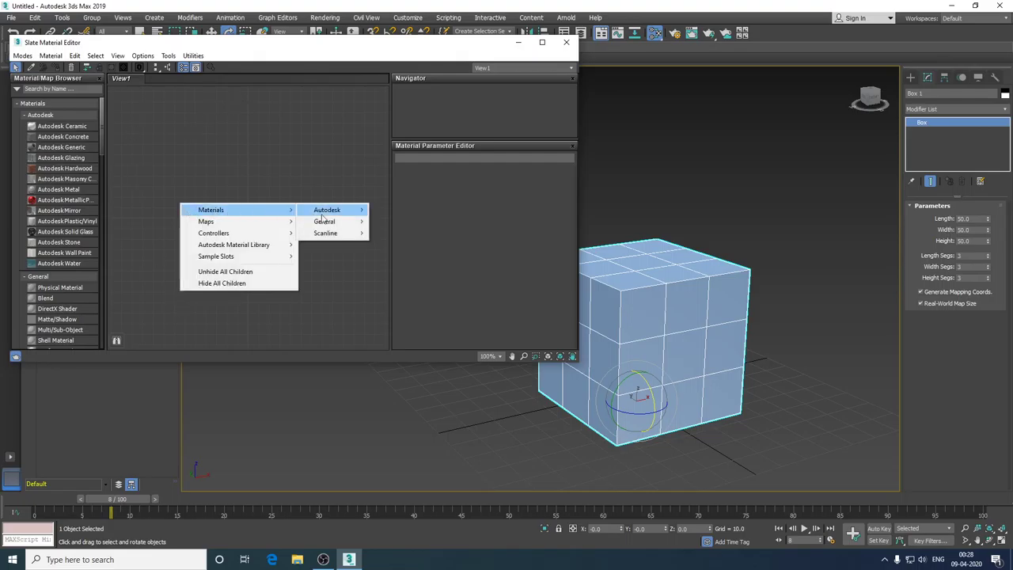
mouse_move(326, 210)
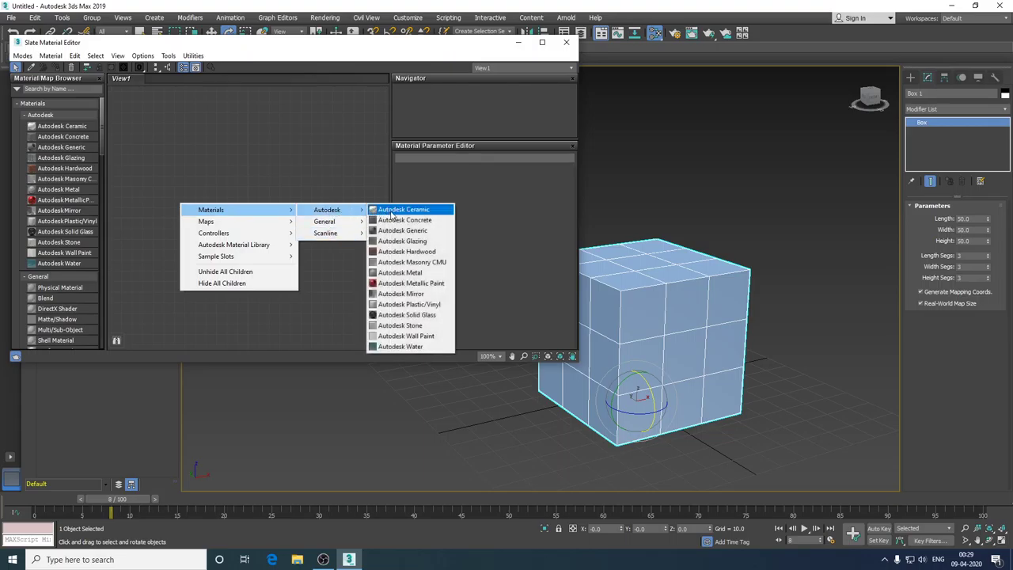
click(391, 212)
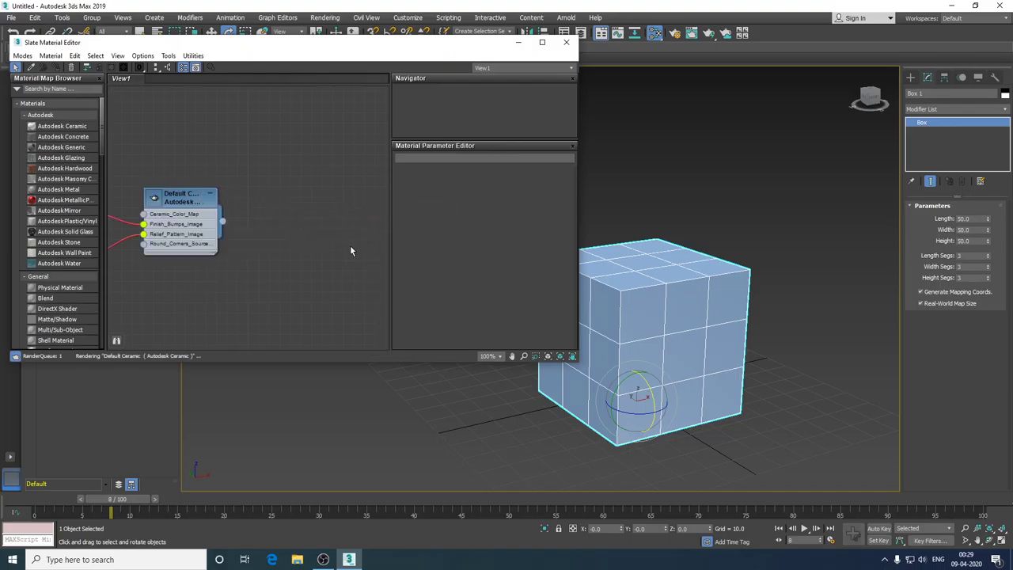
Step: Show the Default Ceramic node's Porcelain, High Gloss parameters and enlarge its preview sphere
middle_drag(289, 242, 274, 228)
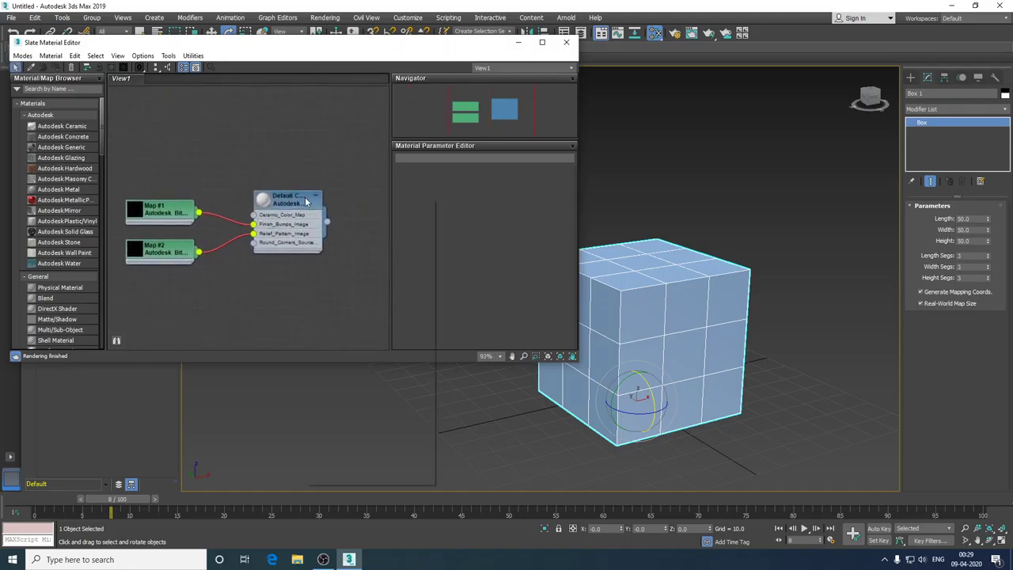
right_click(304, 198)
click(280, 173)
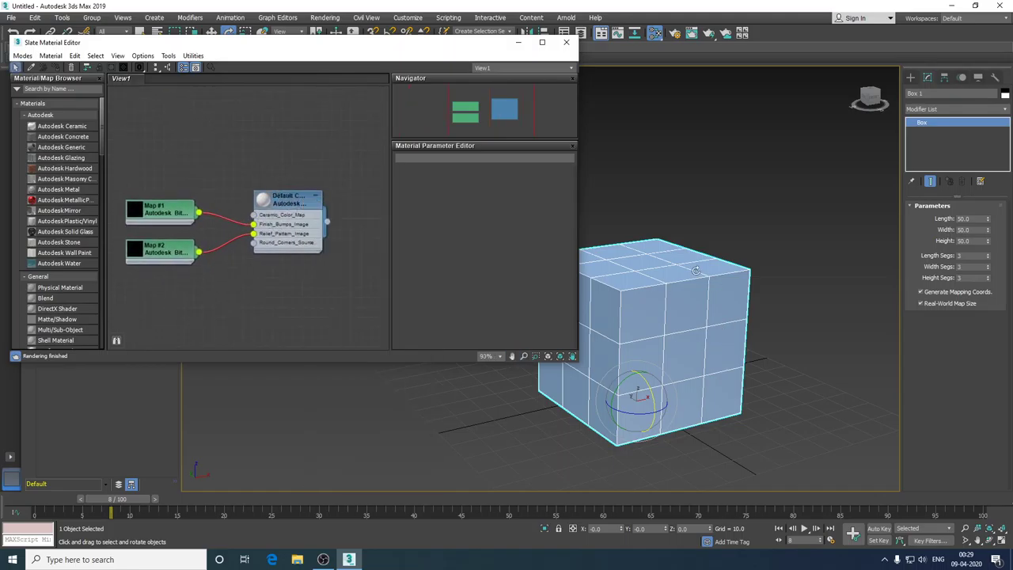
double_click(292, 204)
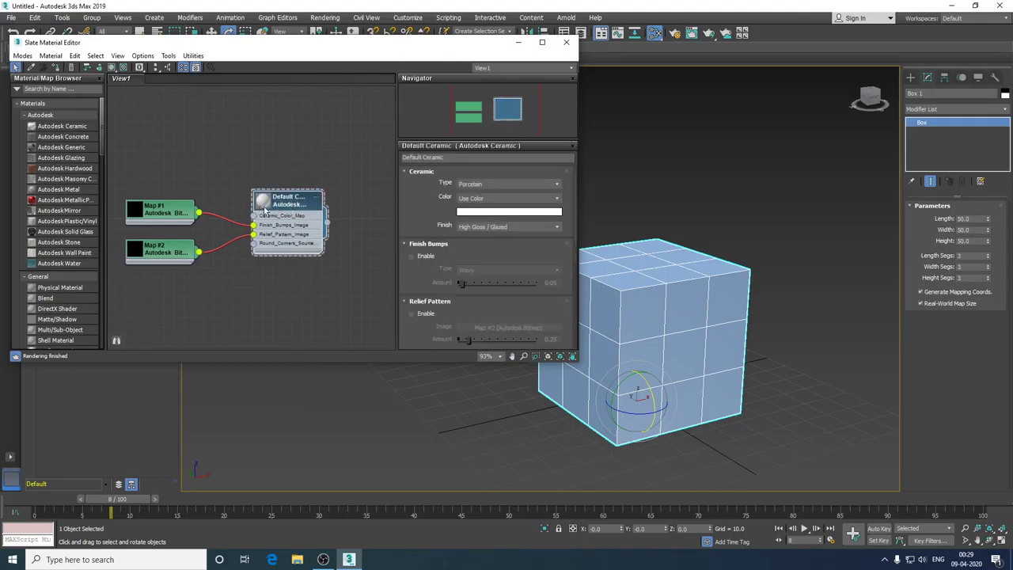
double_click(264, 204)
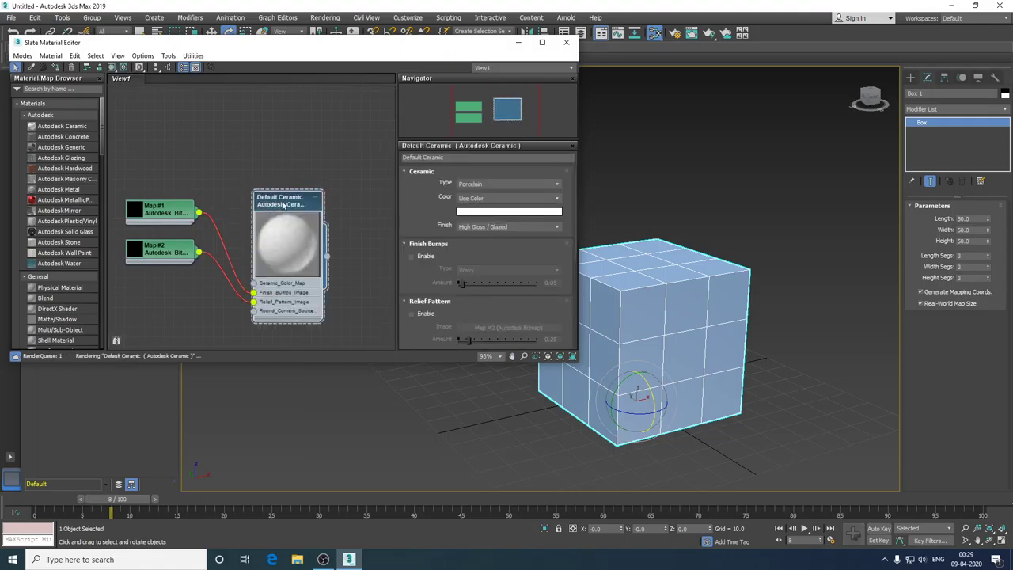
drag(296, 203, 296, 174)
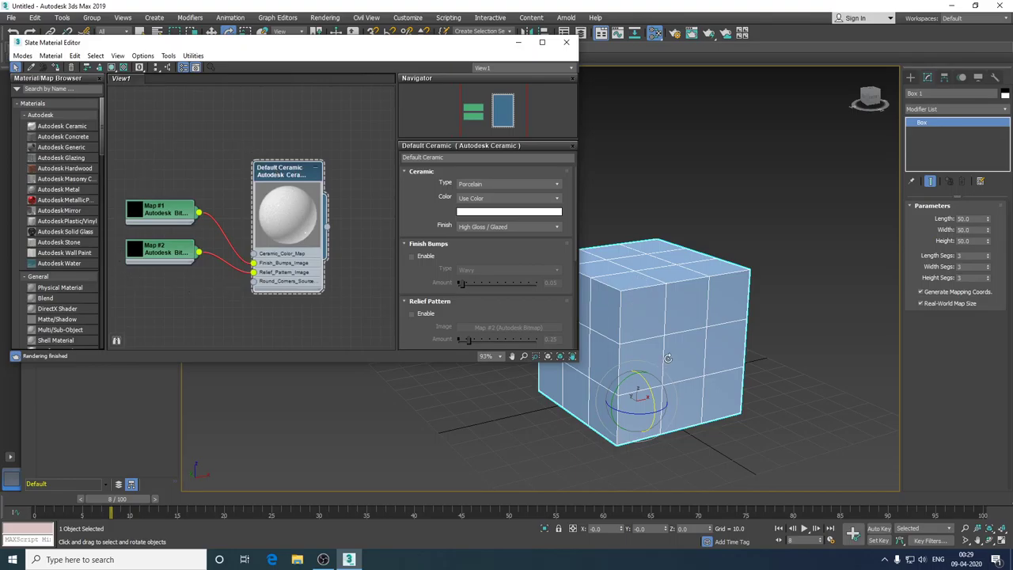
Step: Assign Default Ceramic to Box 1 with Show Shaded Material in Viewport, then close the Slate editor
right_click(294, 174)
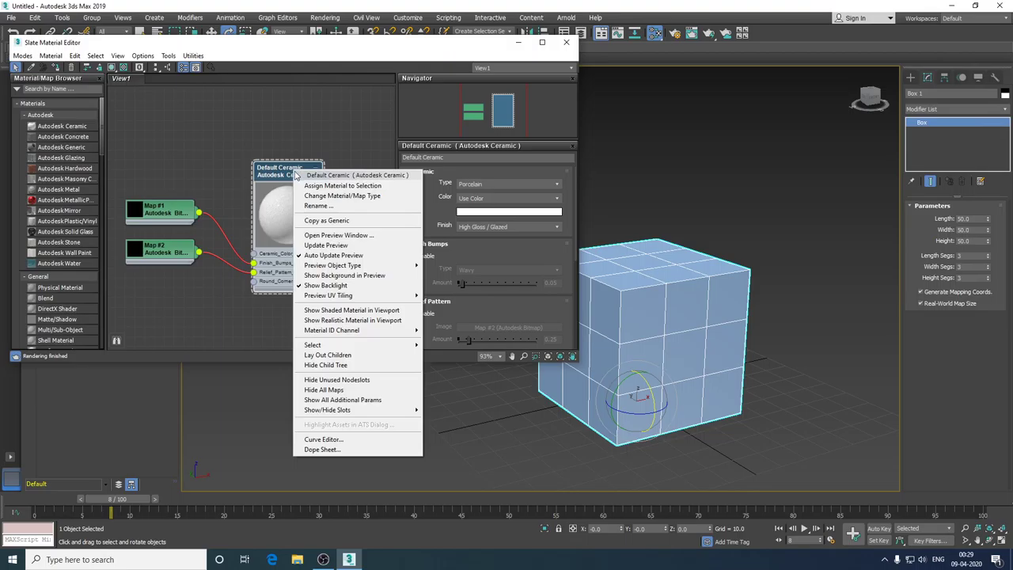
click(306, 185)
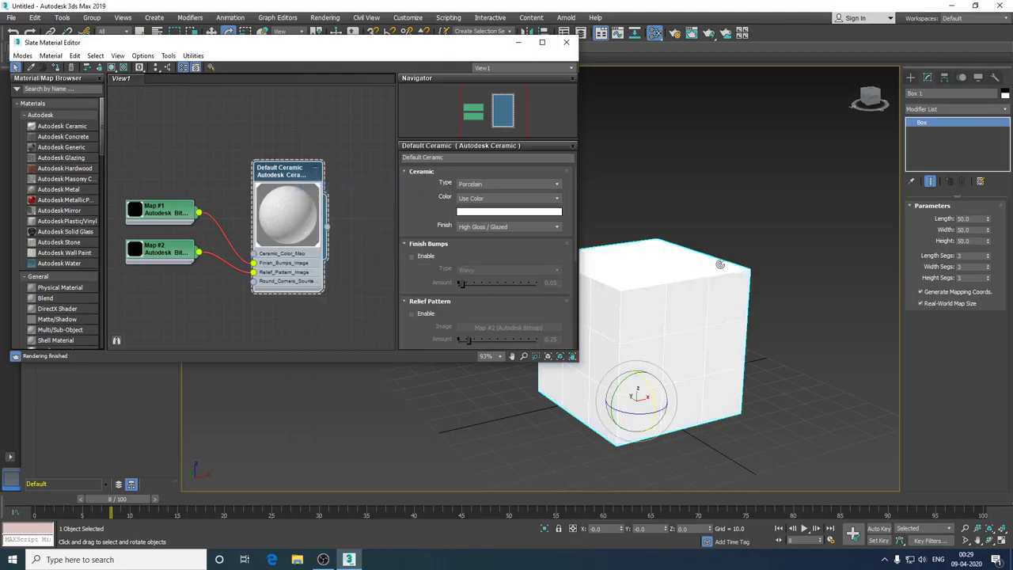
right_click(296, 172)
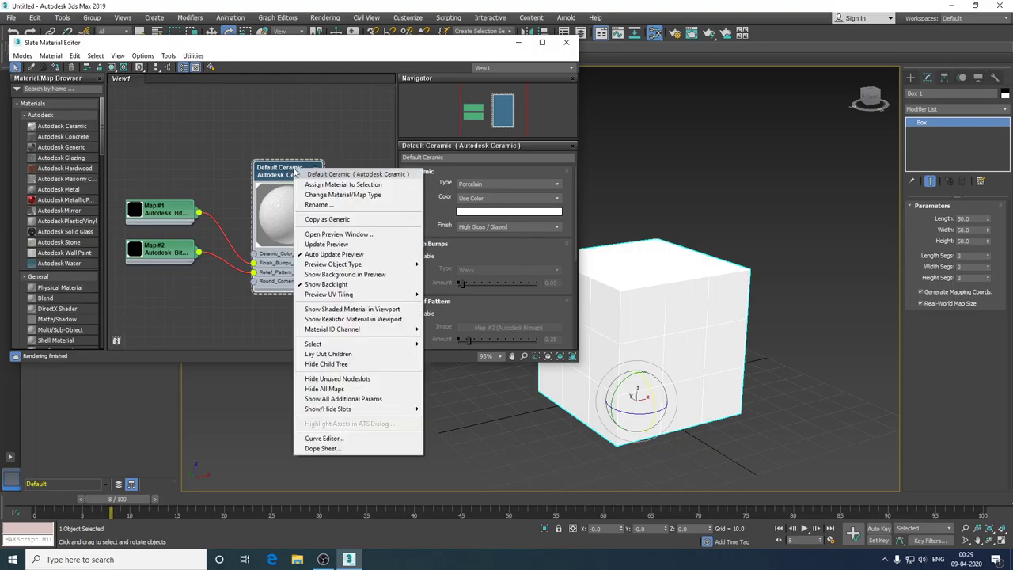
click(320, 310)
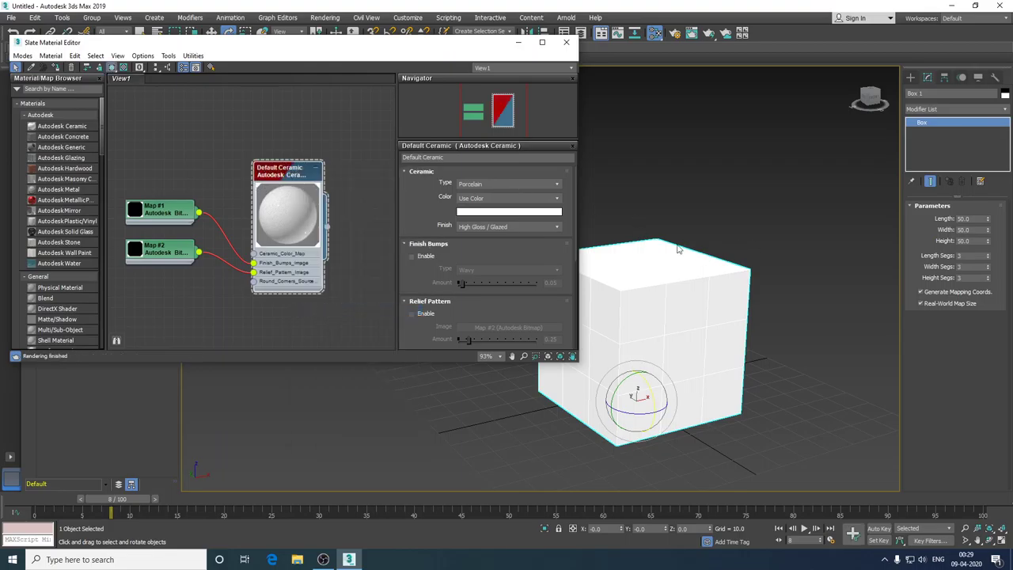
click(571, 44)
middle_drag(644, 261, 447, 249)
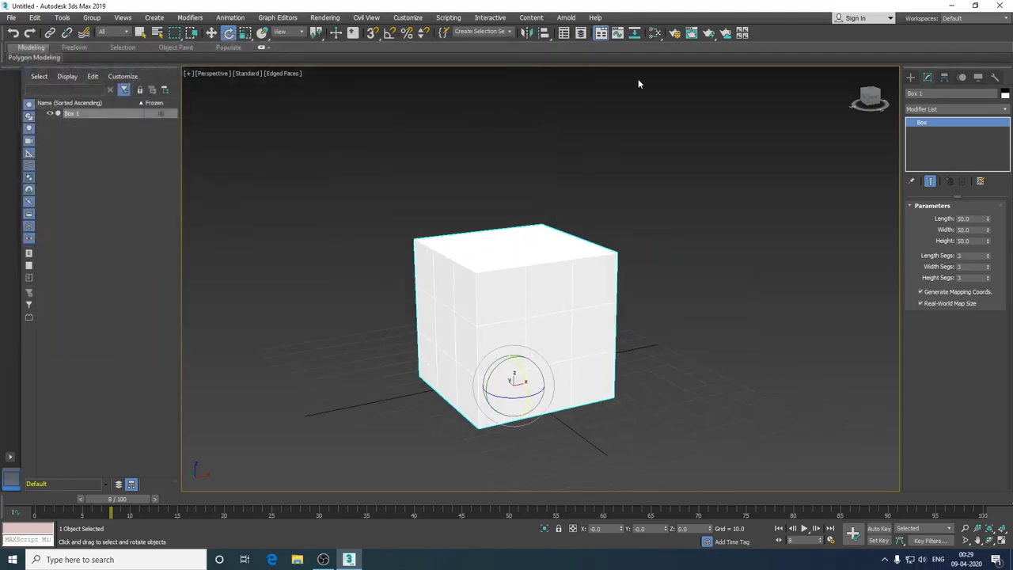
Step: Run Render Production on the Perspective view and close the frame window once finished
click(712, 33)
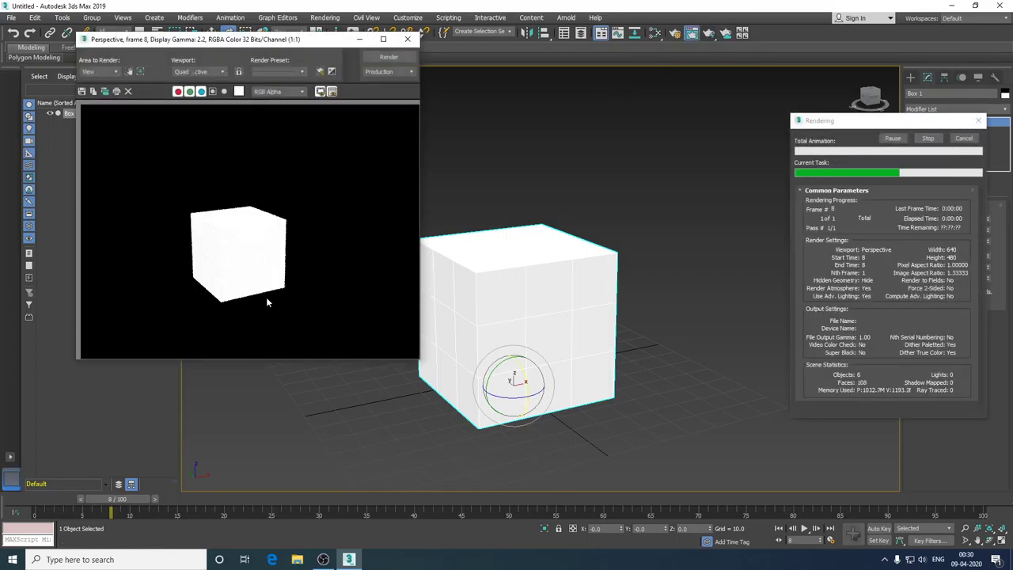
click(407, 39)
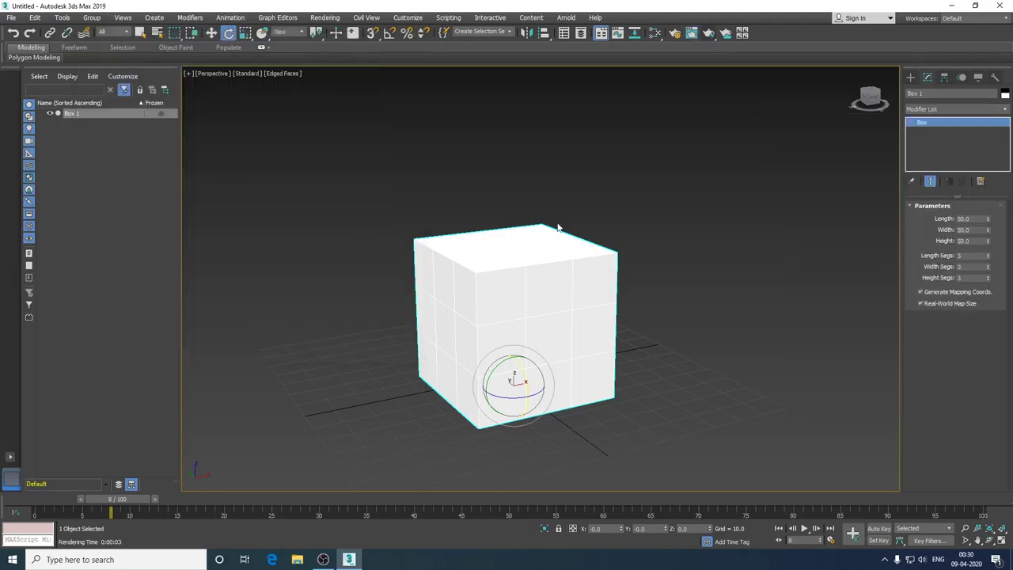
Step: Orbit the Perspective view around the white ceramic box, then switch to OBS
mouse_move(581, 289)
alt+middle_down()
mouse_move(623, 283)
mouse_move(619, 301)
mouse_move(590, 297)
alt+middle_up()
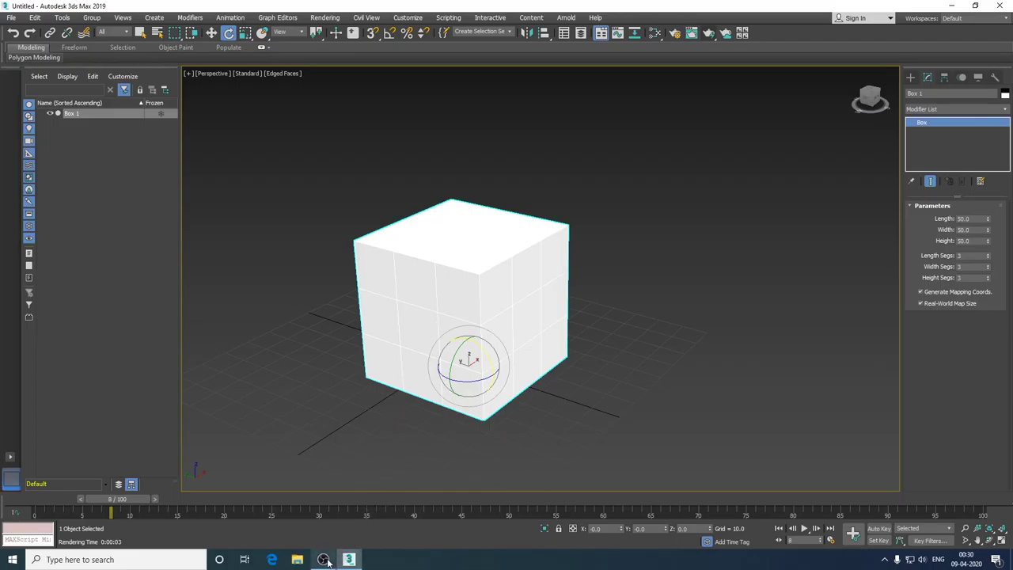
mouse_move(323, 559)
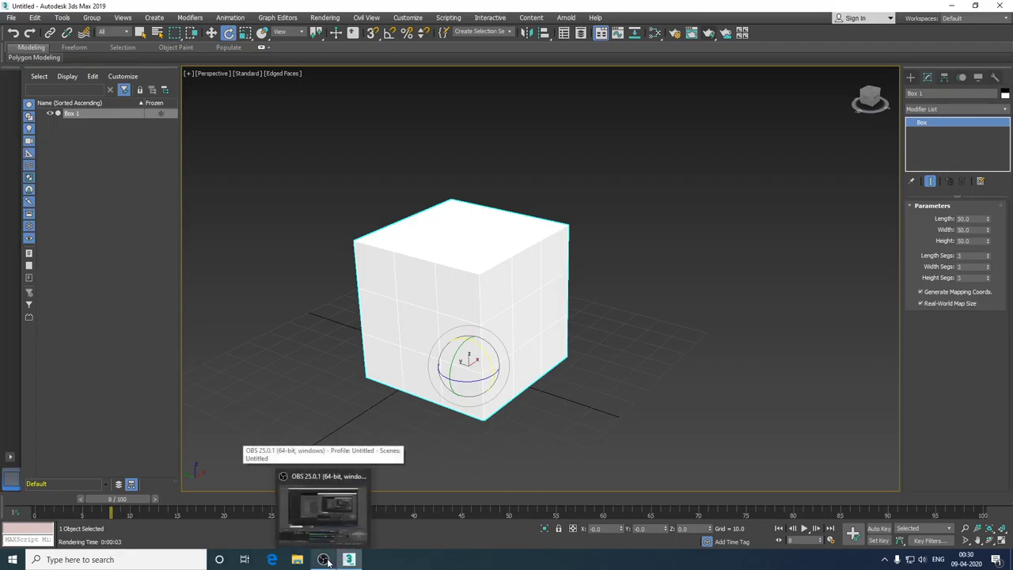
click(331, 559)
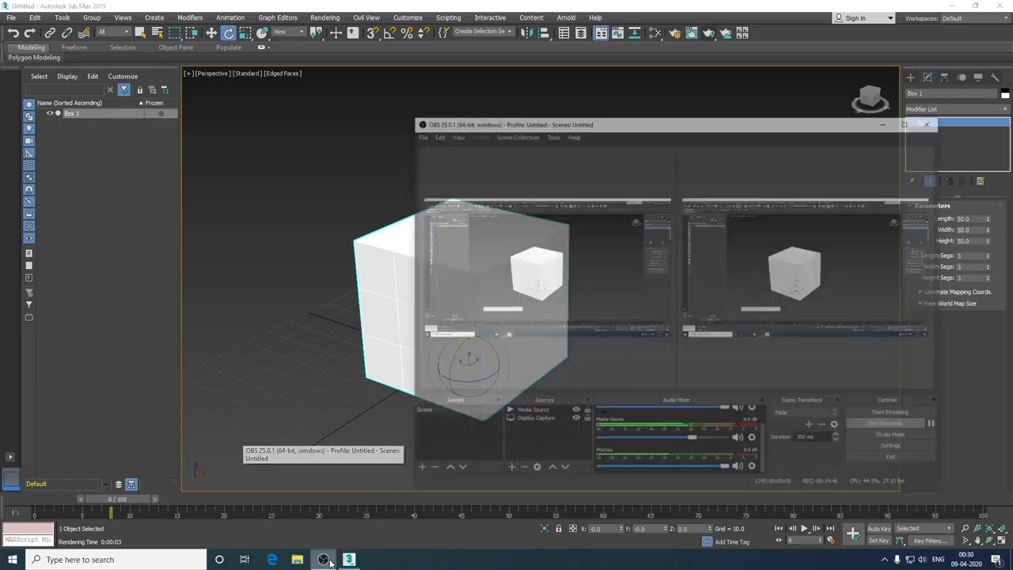